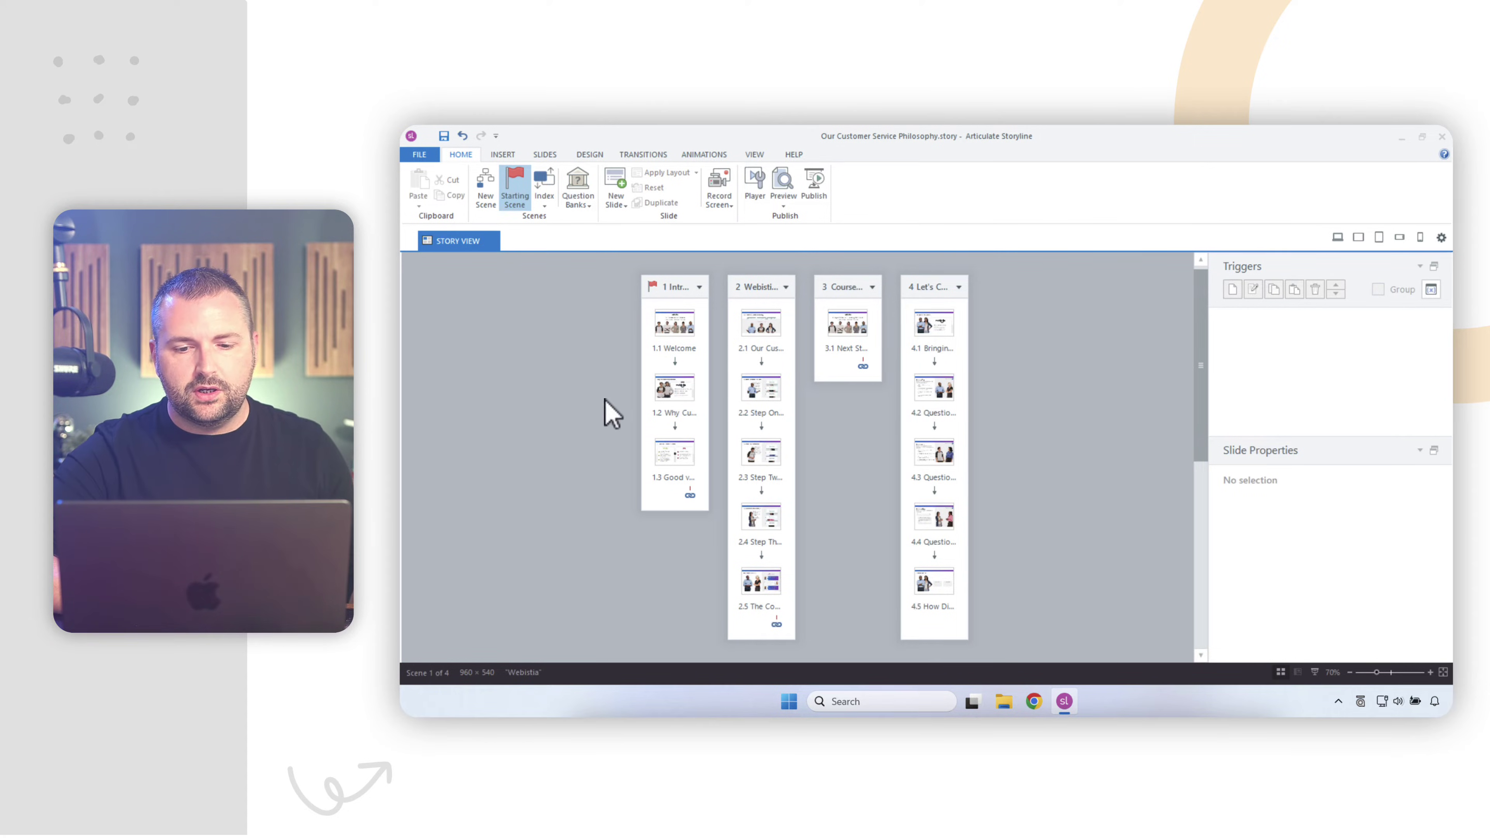
Add two new blank scenes to the course
right_click(1045, 313)
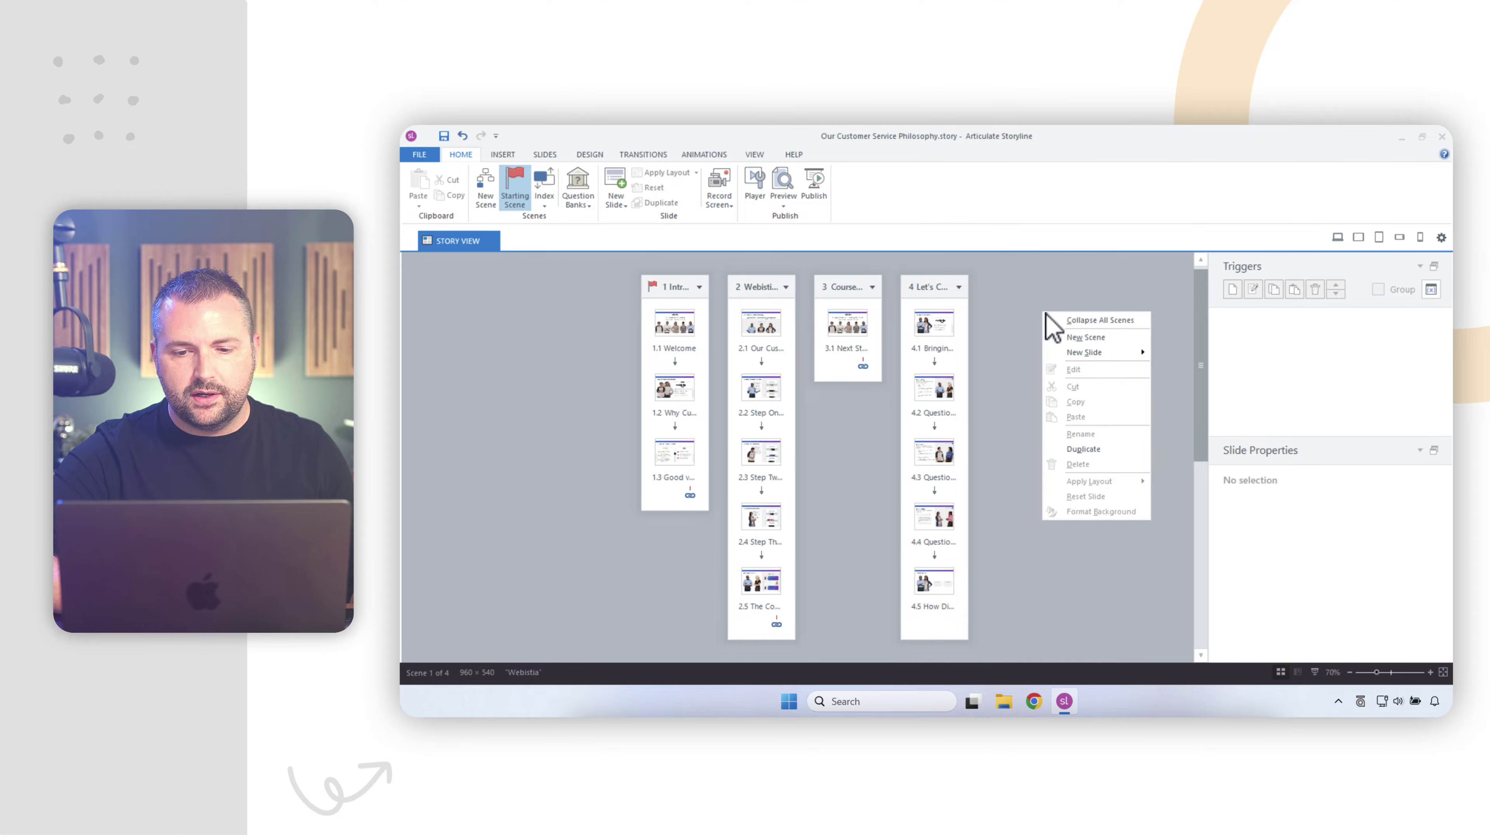
left_click(1122, 339)
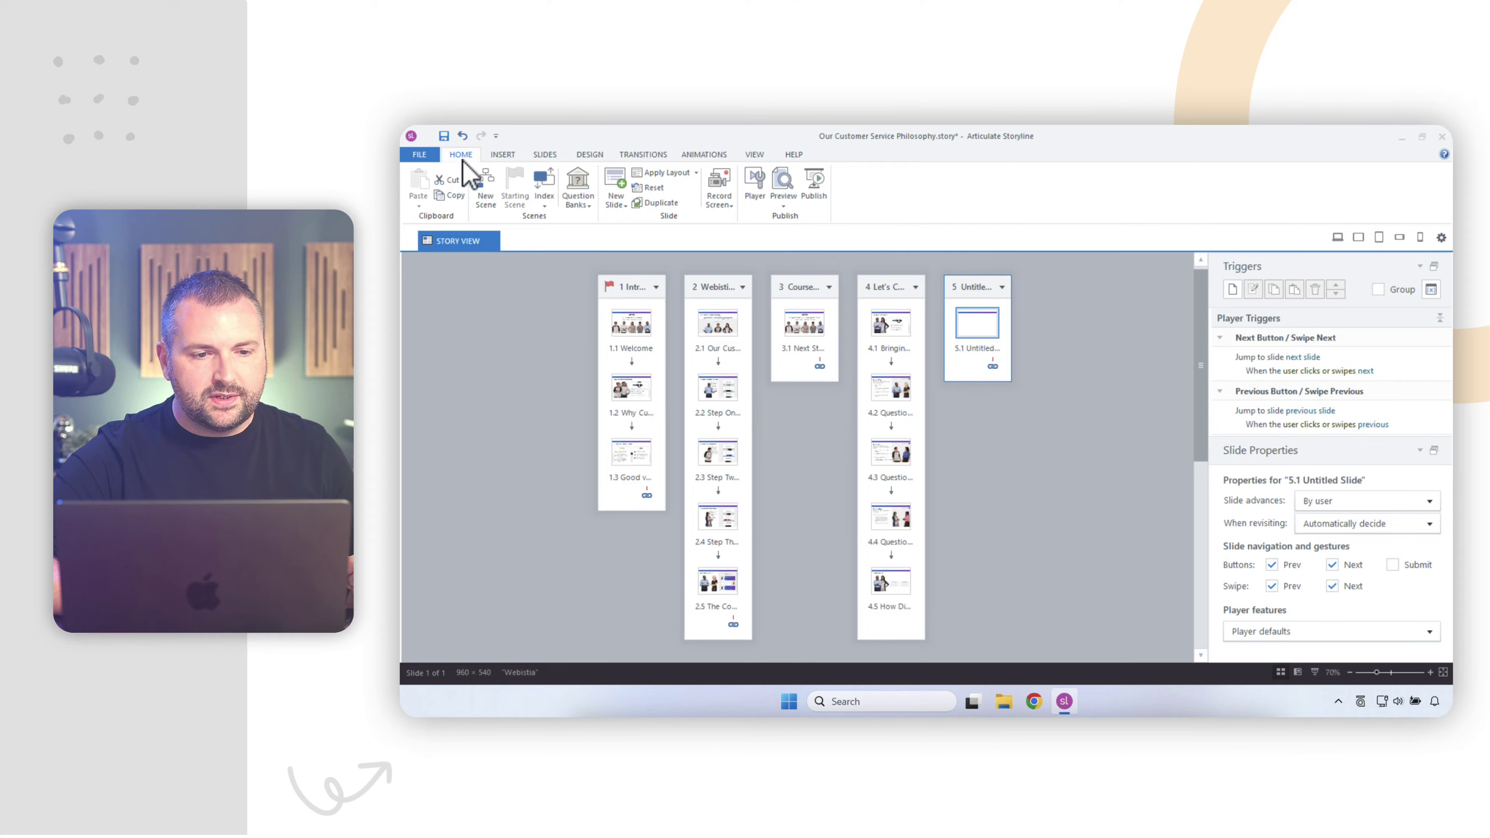
left_click(486, 188)
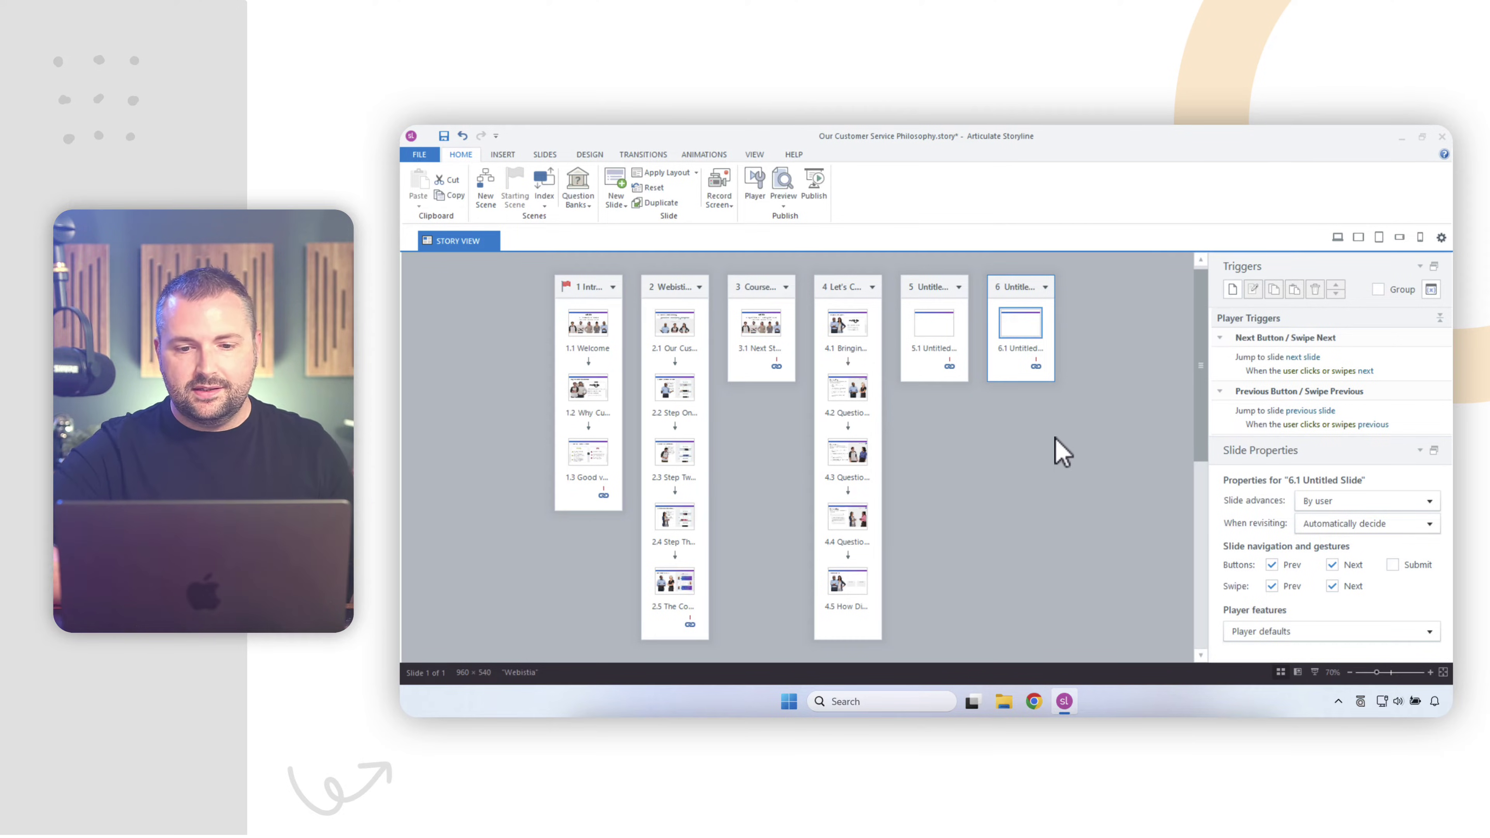
Rename the fifth scene to 'Condlusion'
left_click(932, 294)
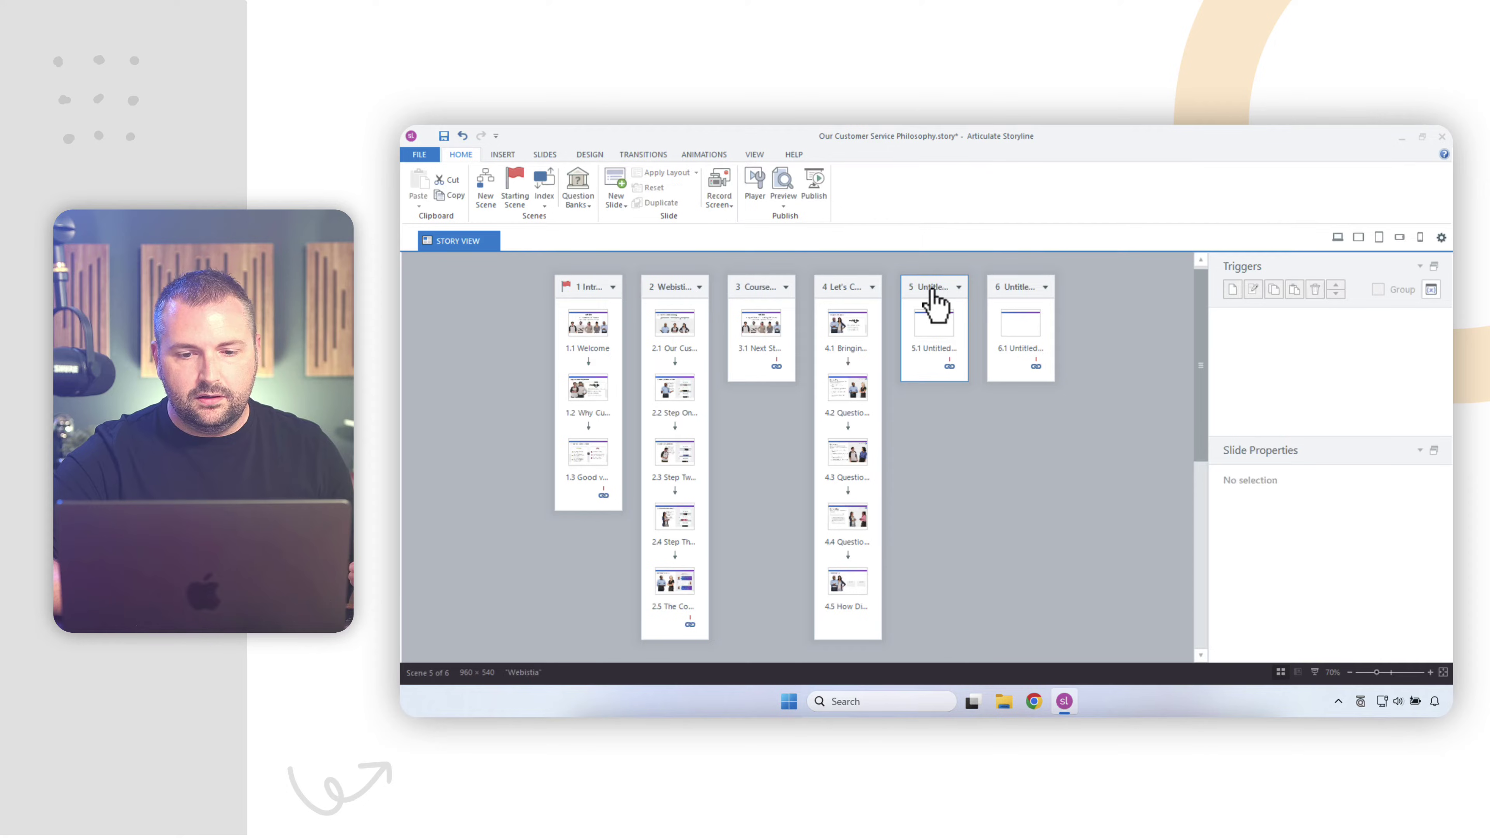
double_click(933, 290)
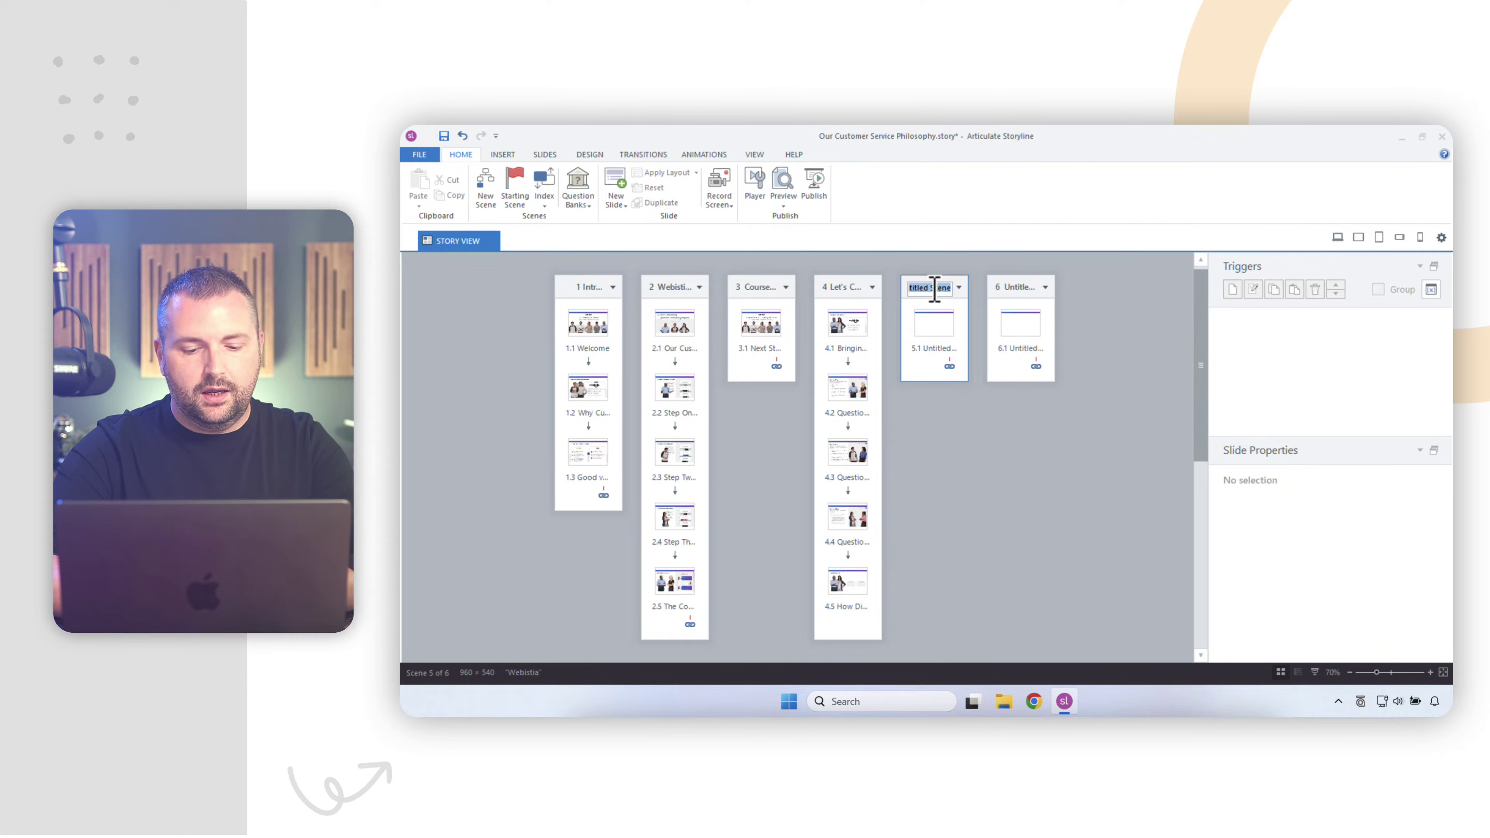
type("Condlusion")
left_click(975, 421)
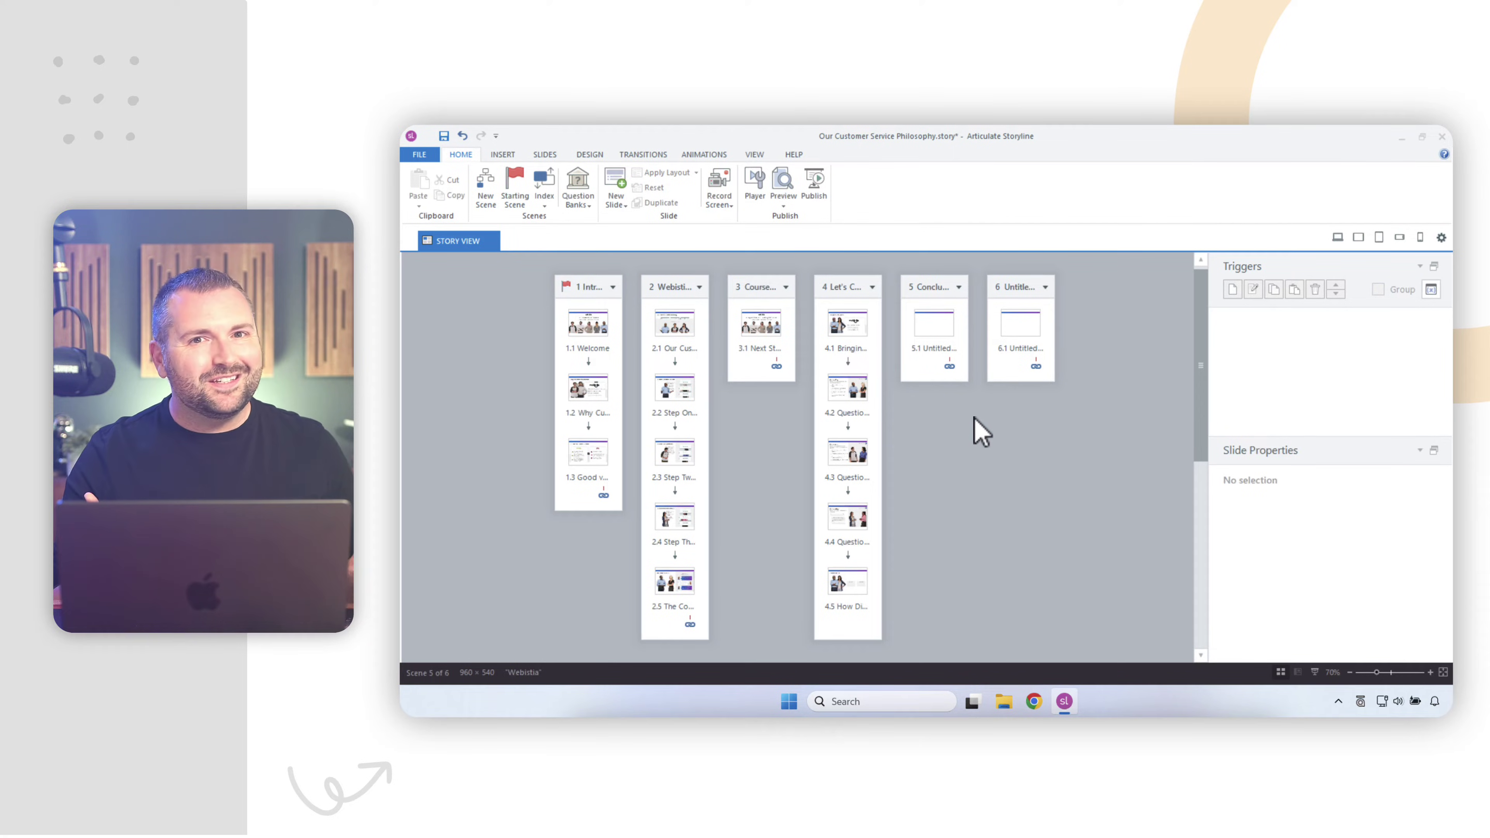
Delete the sixth scene and confirm the deletion
right_click(1016, 291)
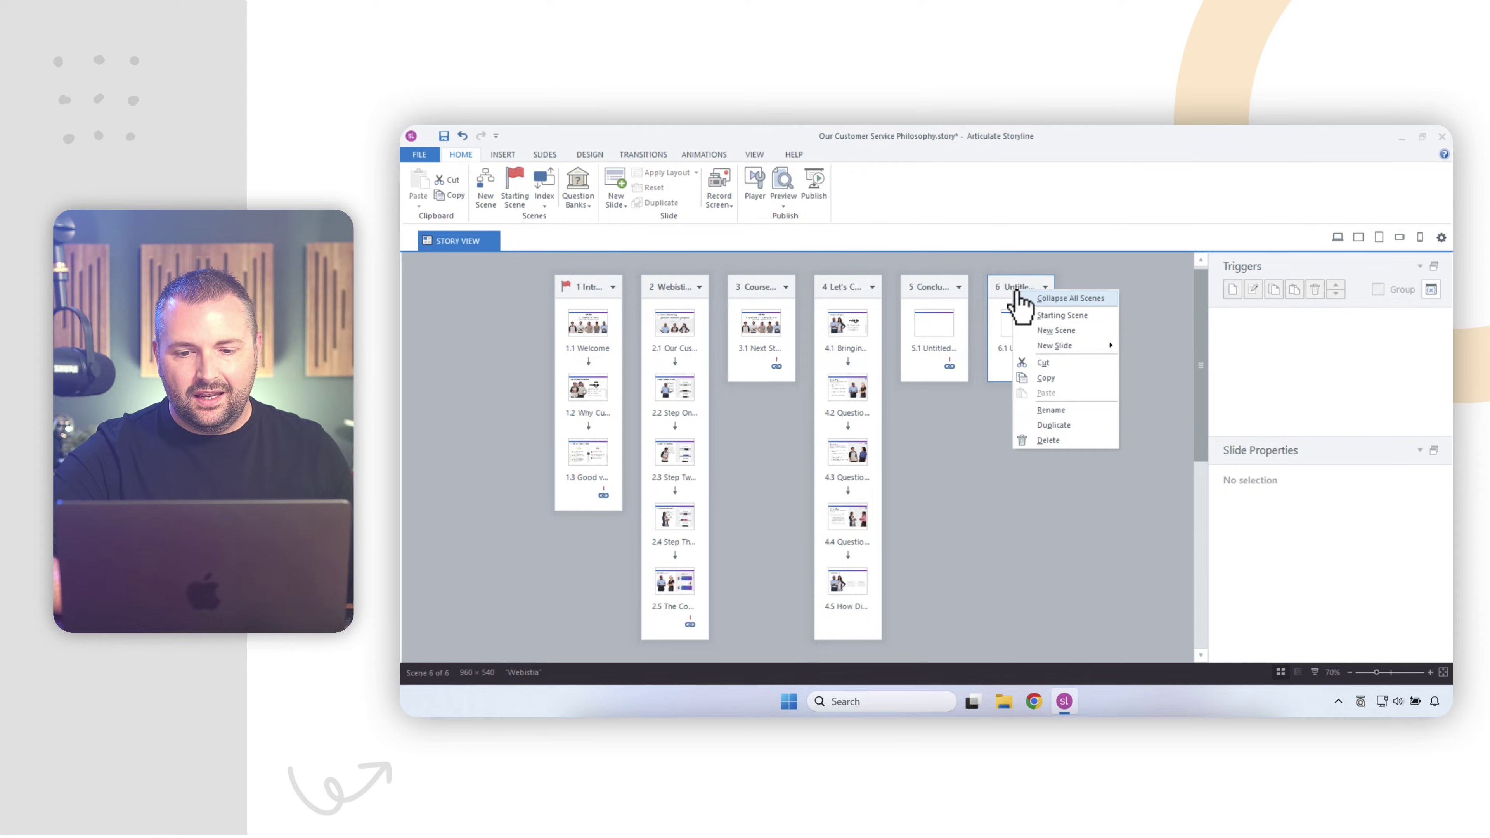
left_click(1093, 442)
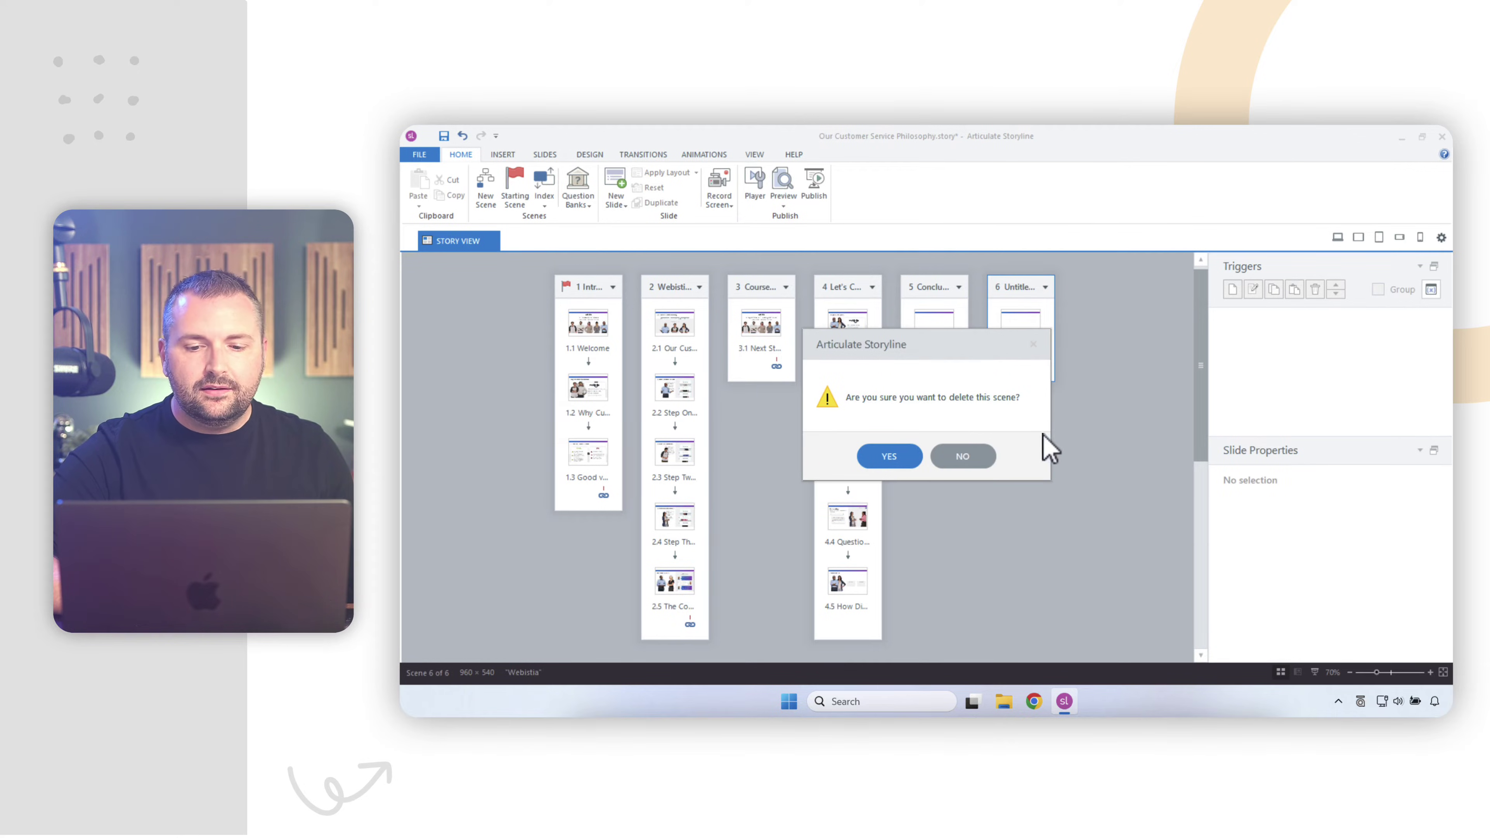
left_click(889, 463)
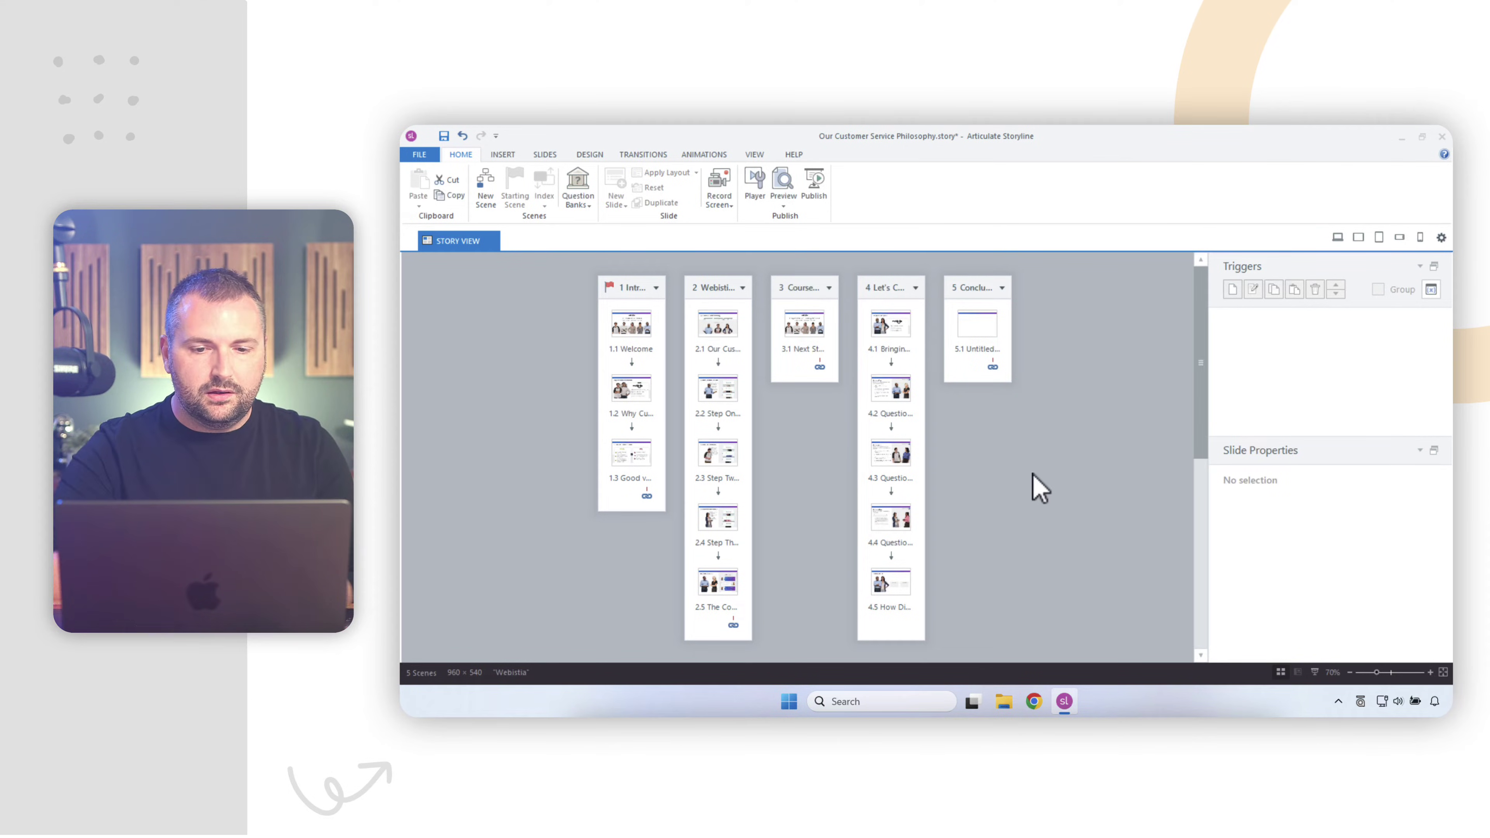
Delete the fifth 'Condlusion' scene and confirm the deletion
right_click(893, 306)
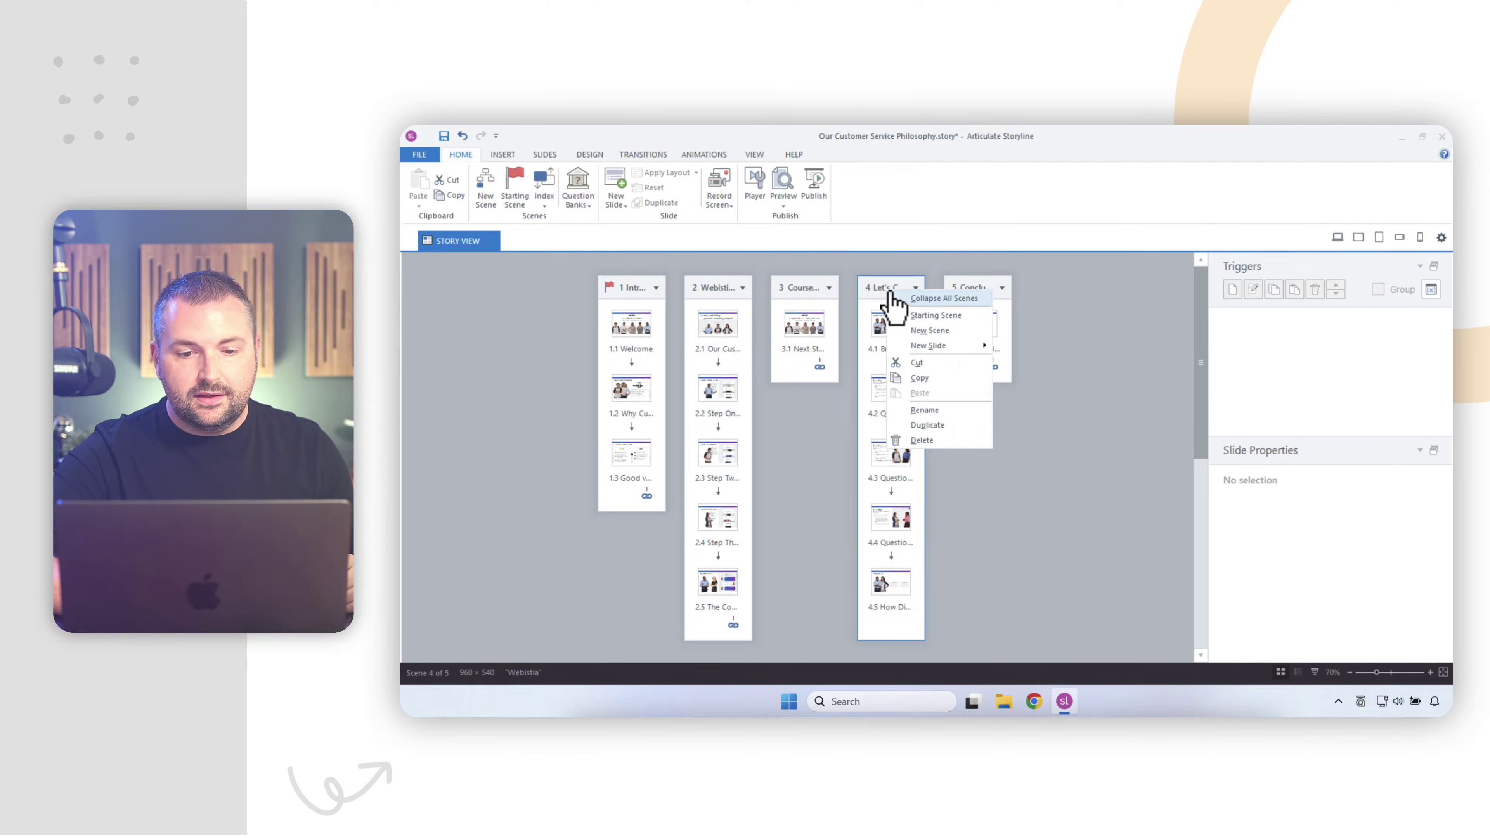
key("Escape")
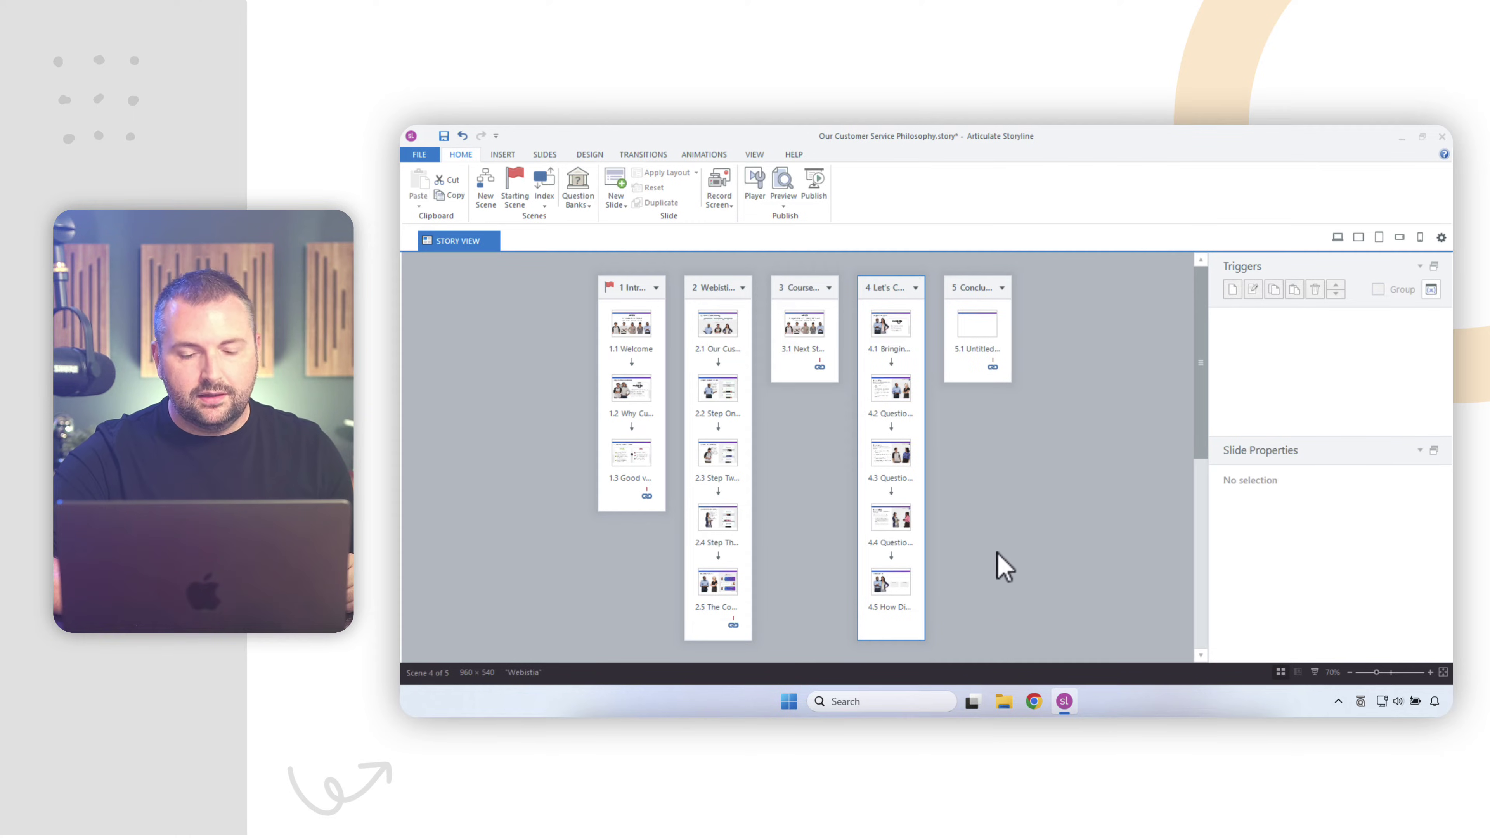
left_click(973, 289)
right_click(970, 291)
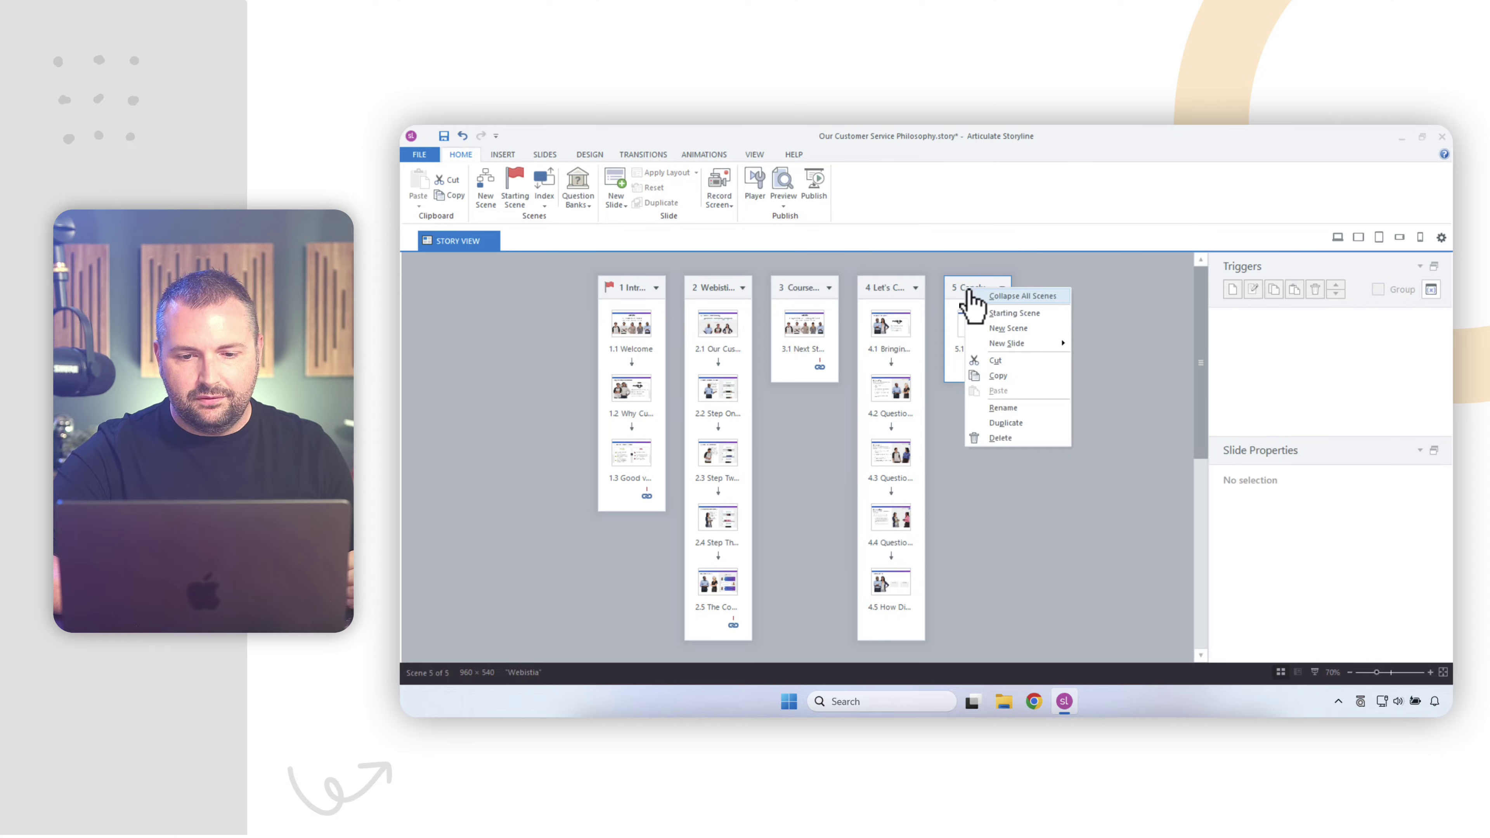
left_click(1021, 439)
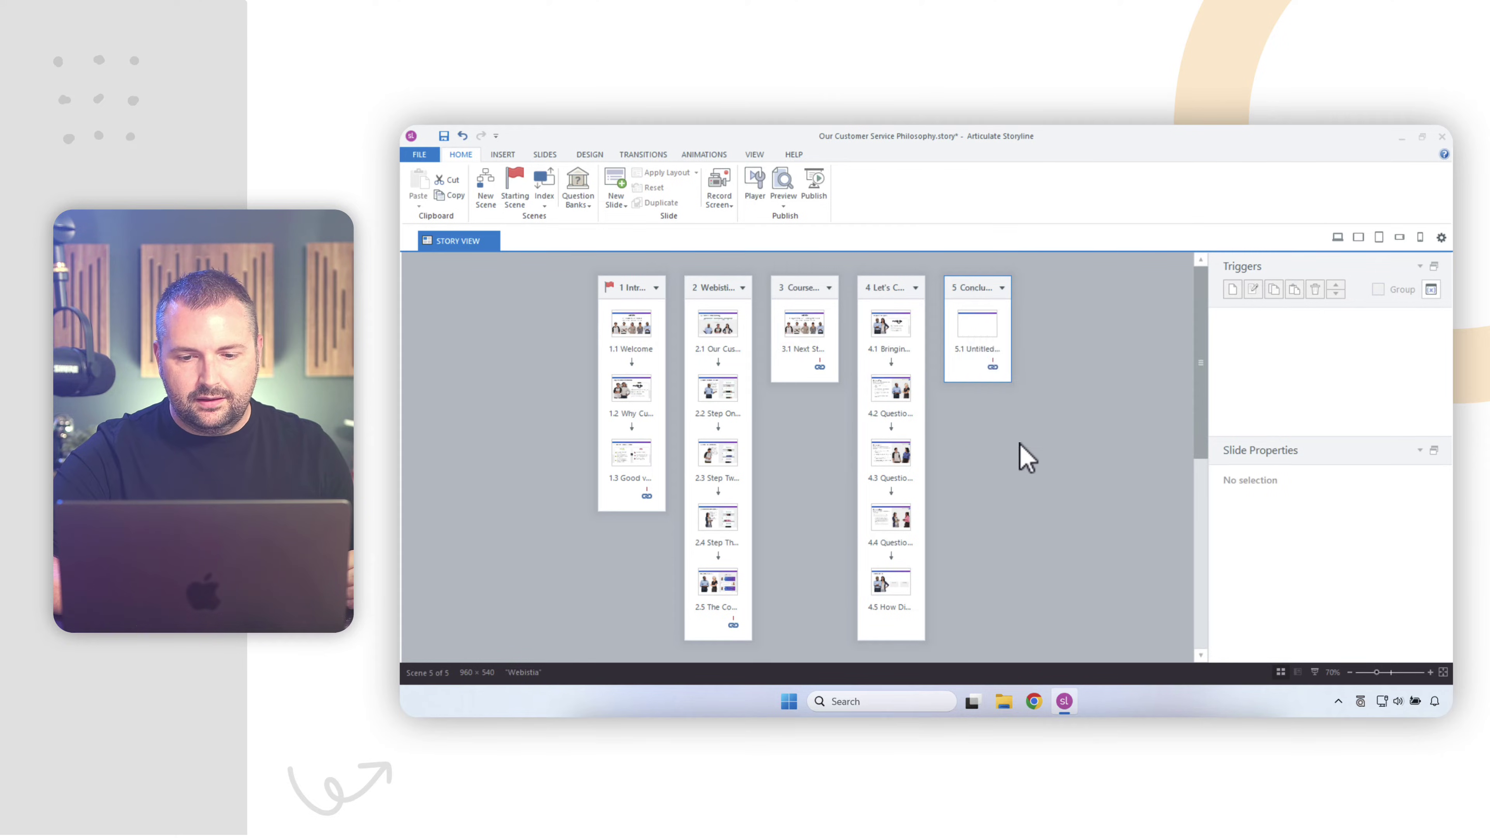
left_click(886, 458)
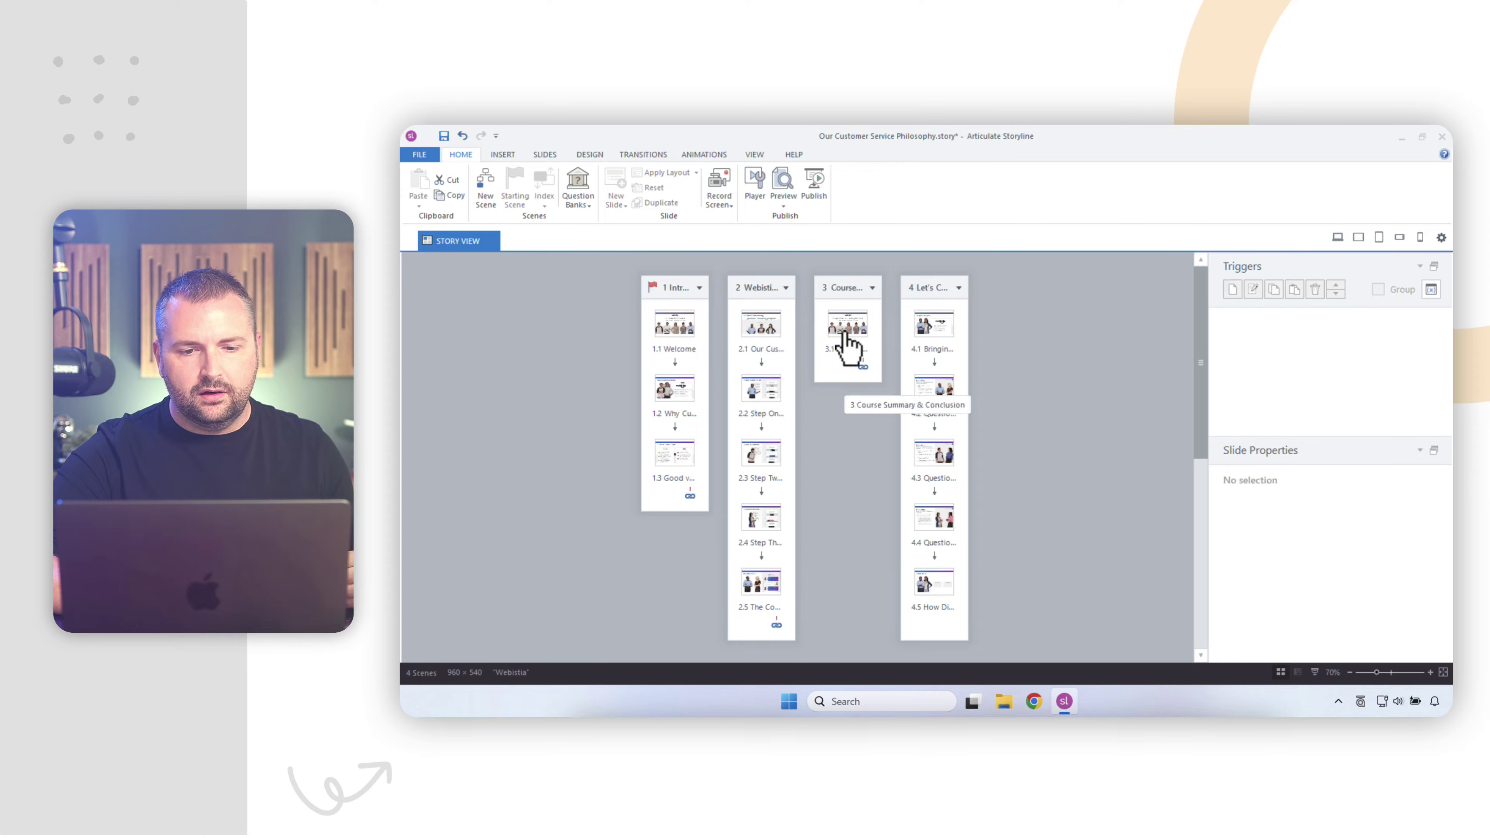
left_click(840, 299)
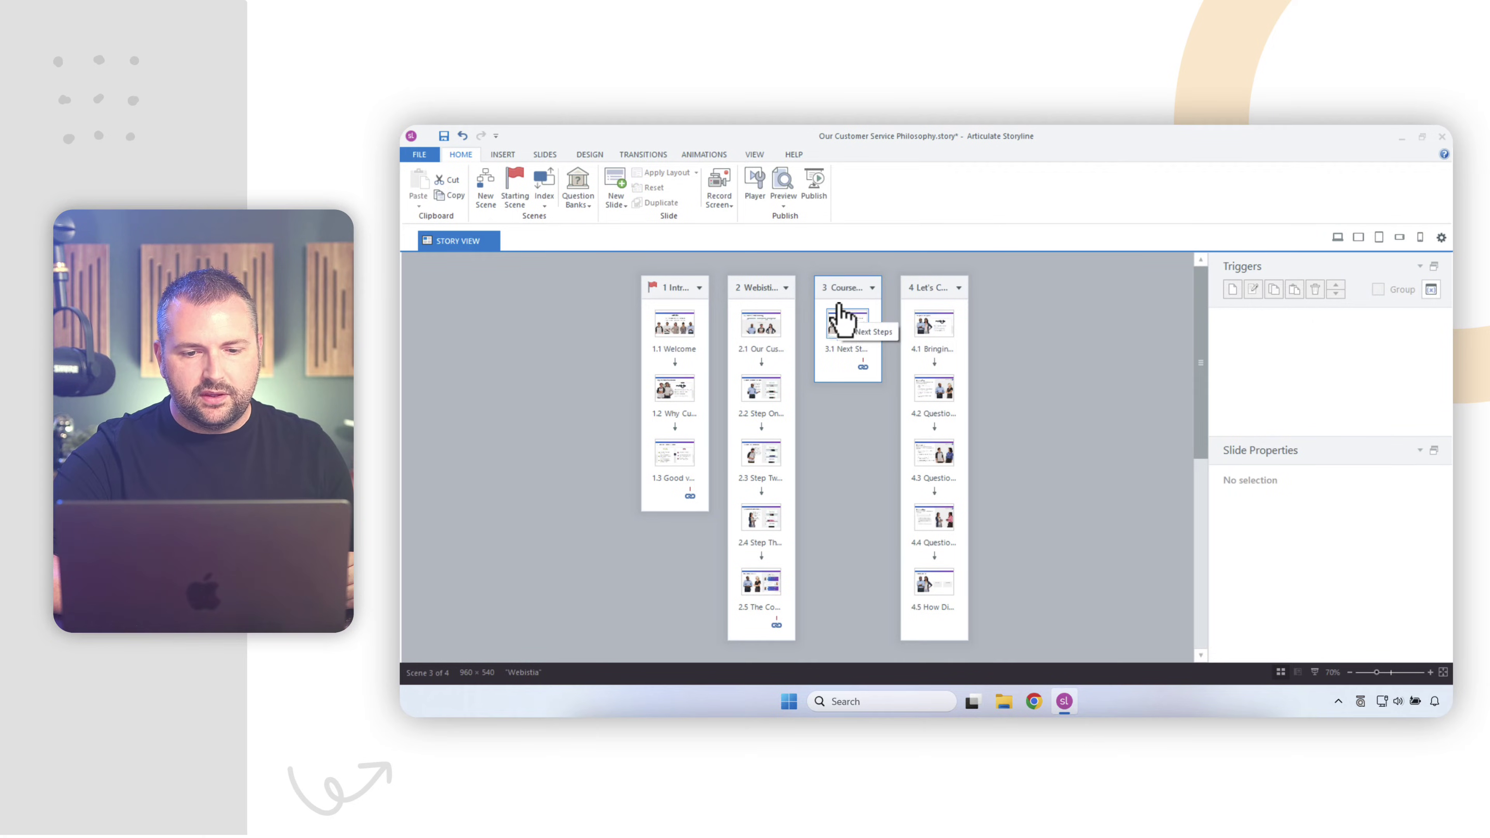
right_click(838, 289)
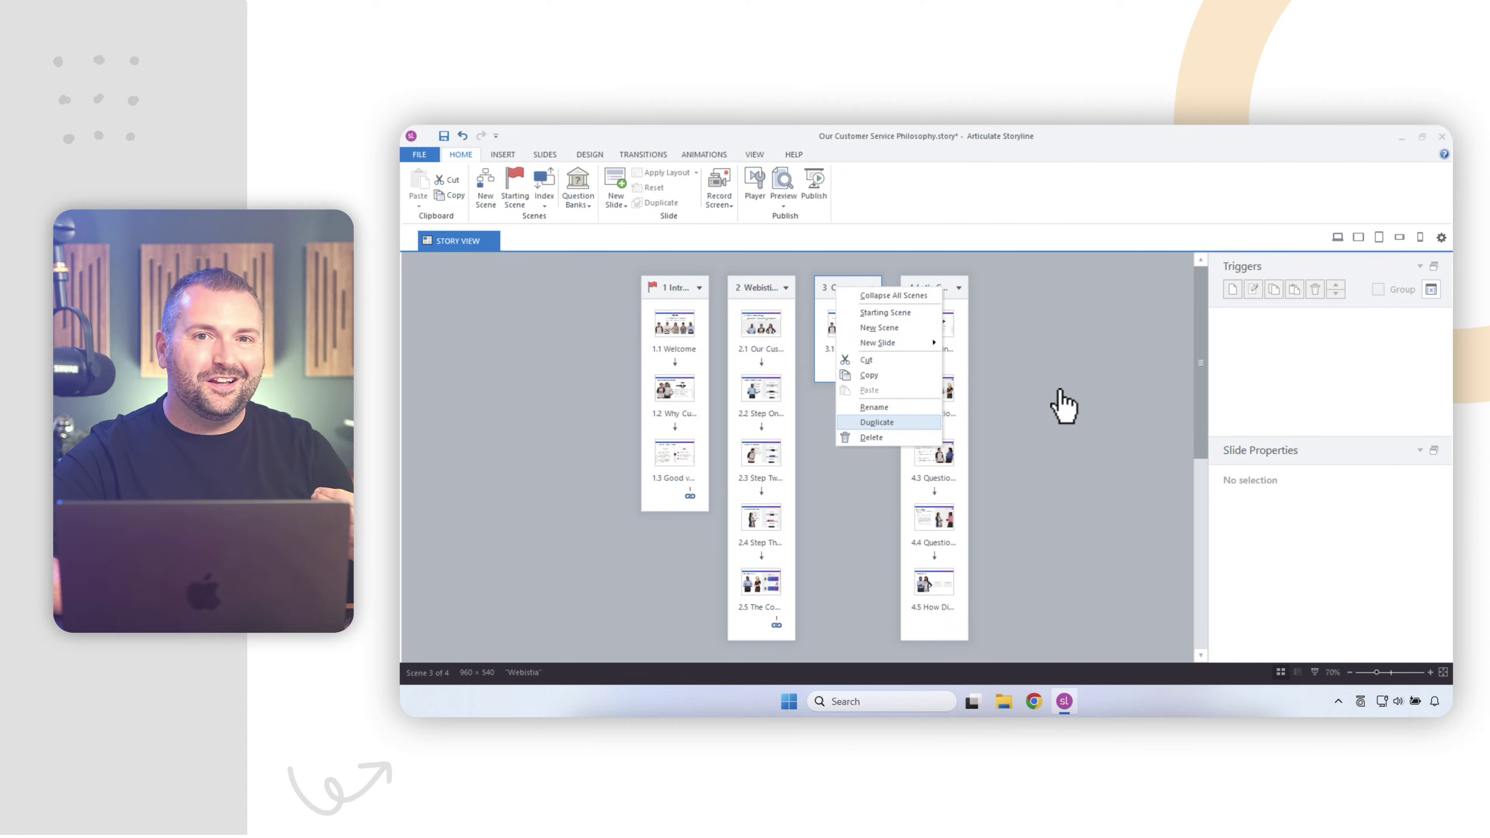
key("Escape")
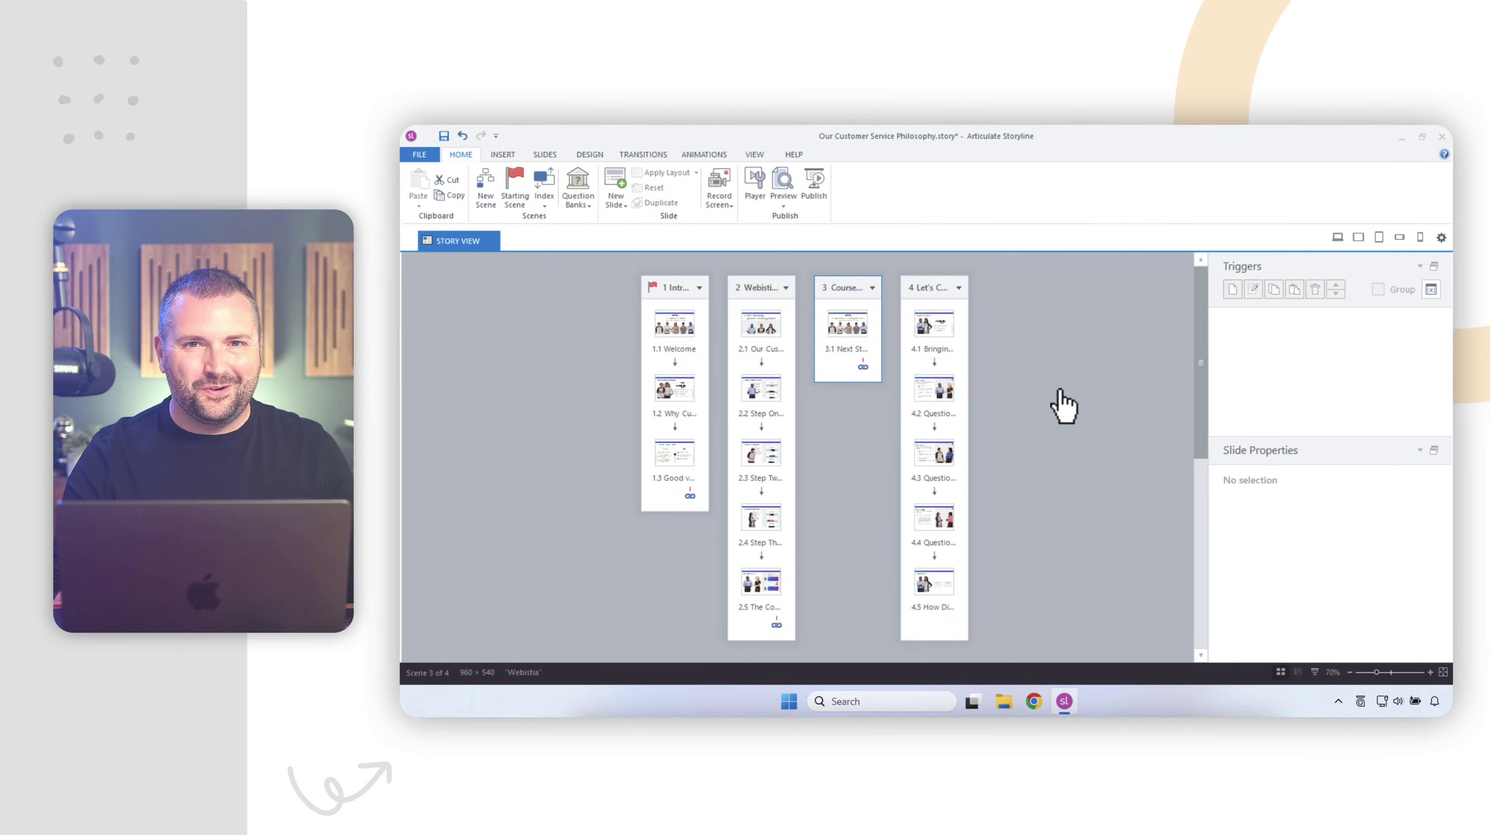
left_click(926, 288)
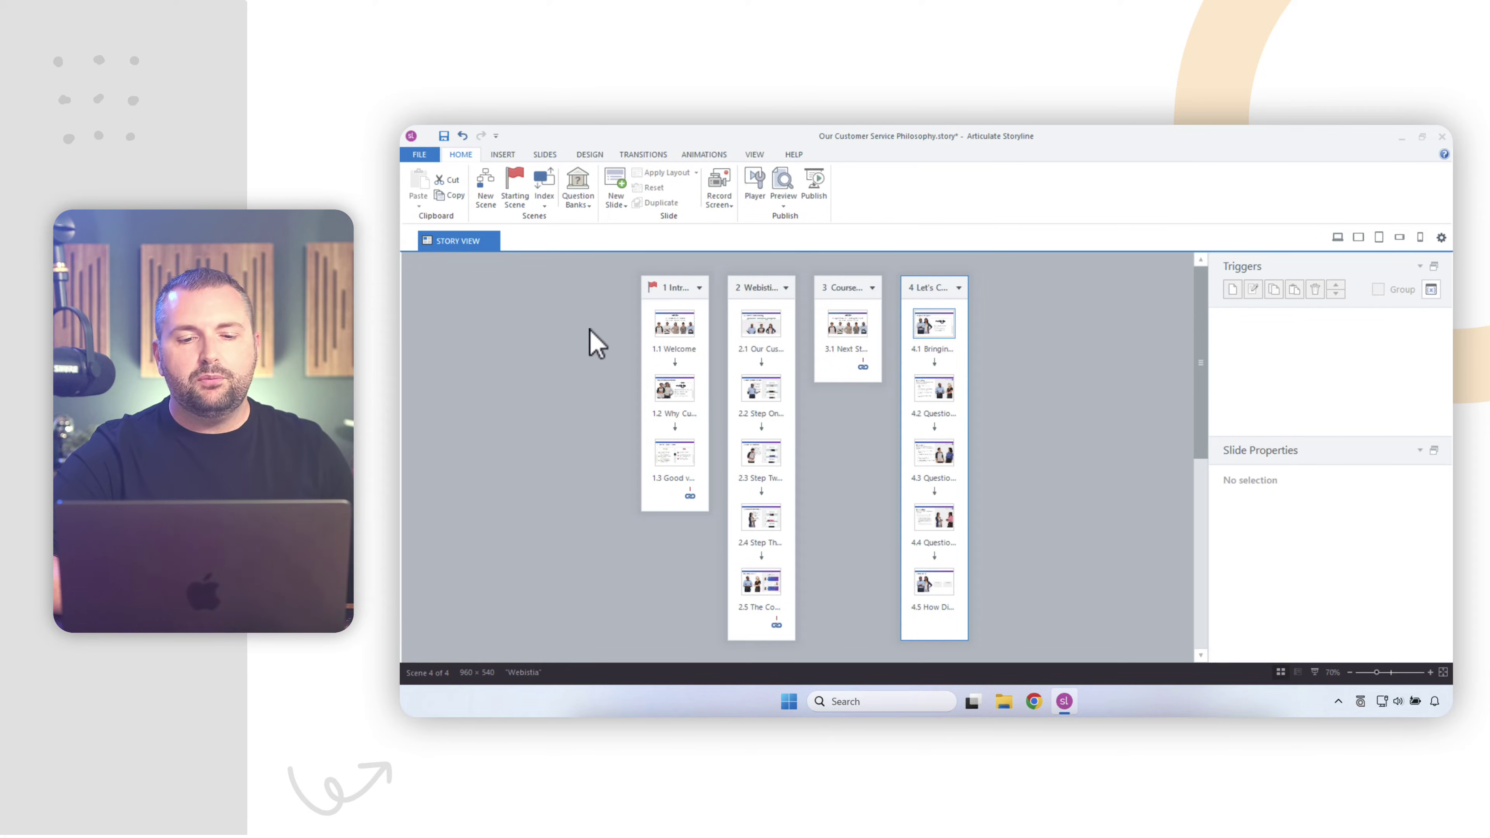
left_click(737, 293)
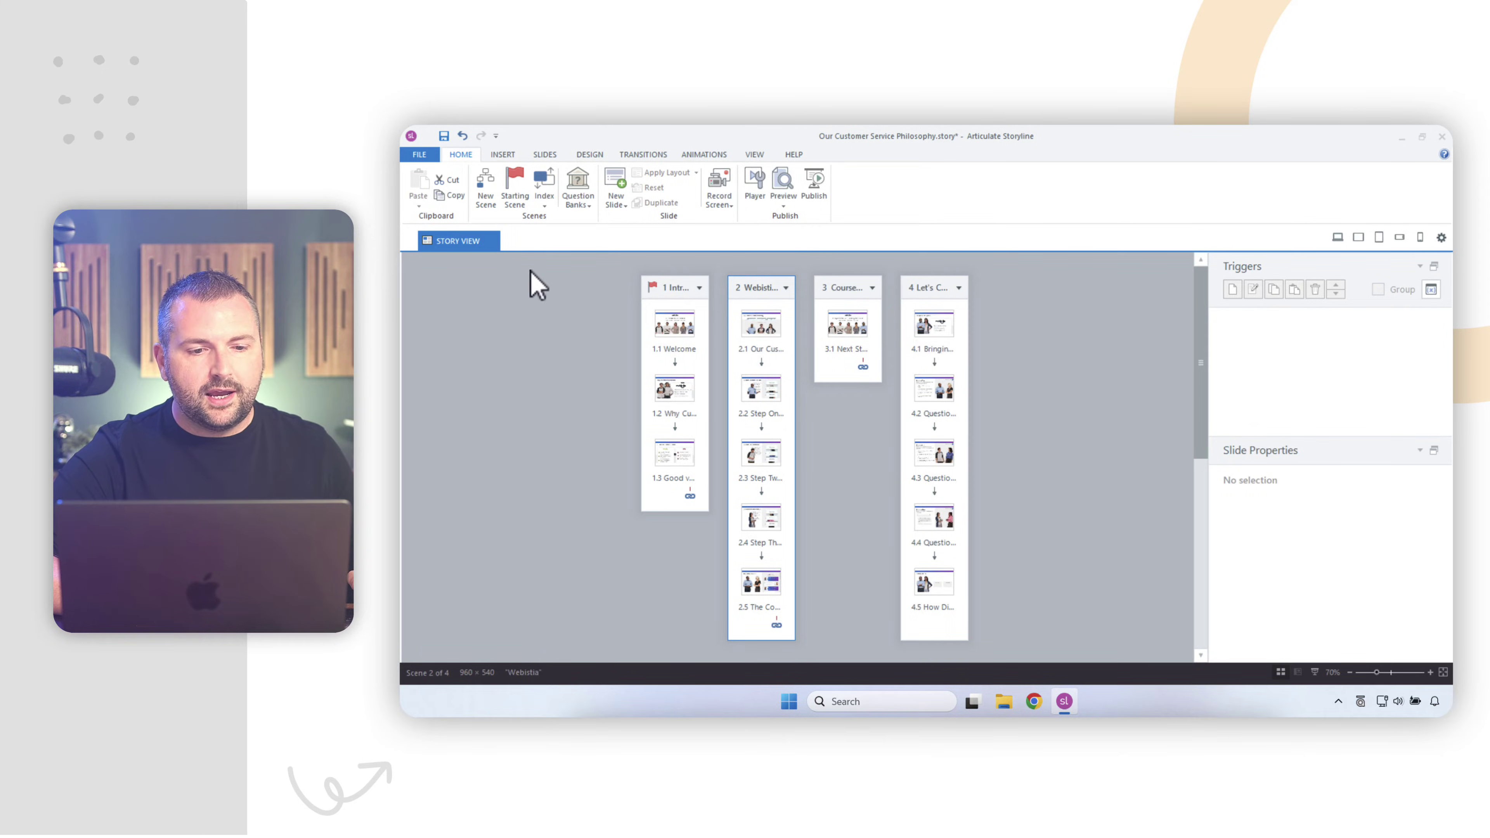
left_click(515, 191)
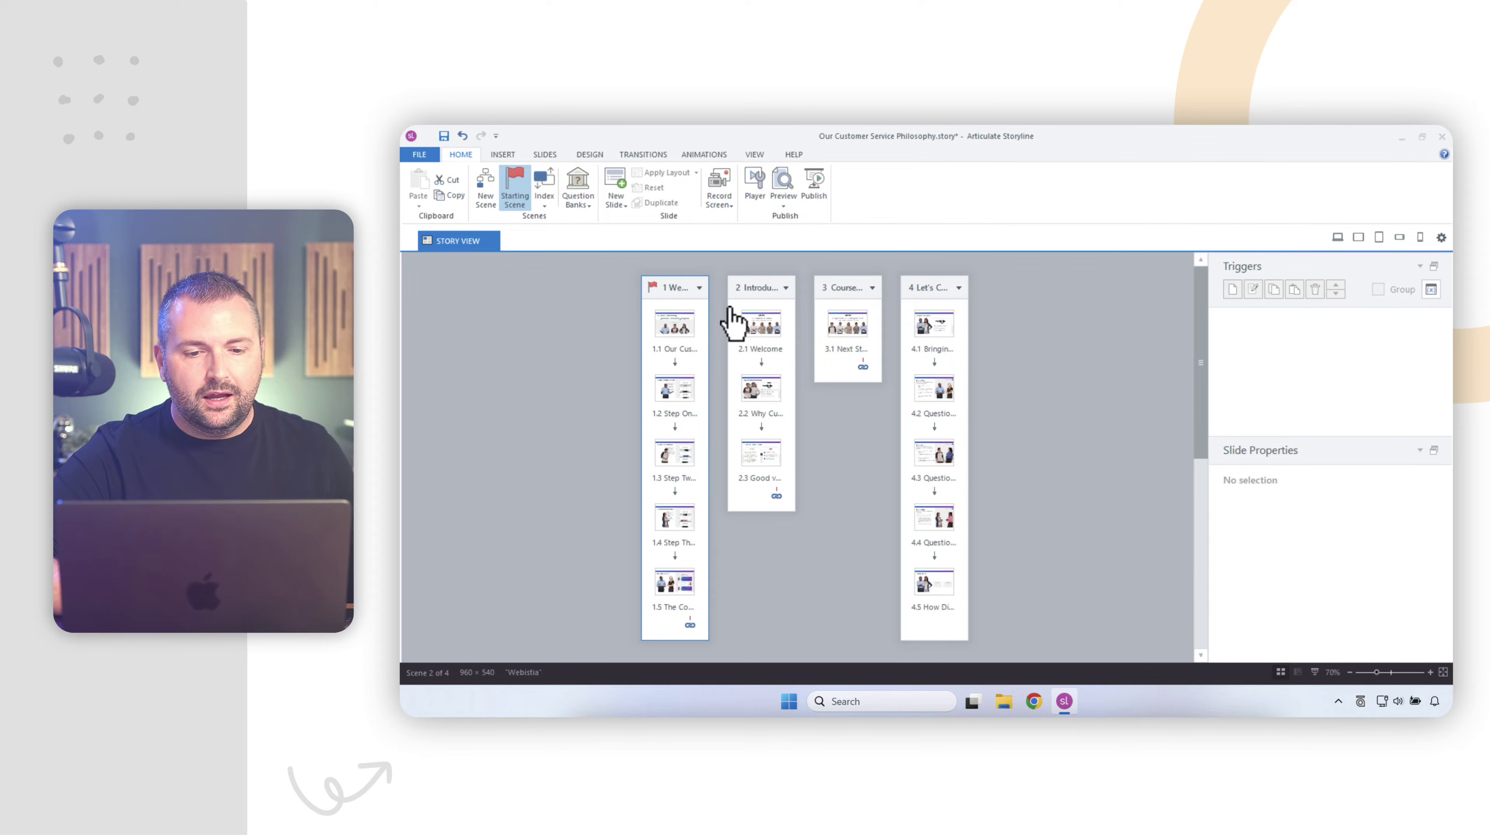
left_click(747, 298)
left_click(515, 187)
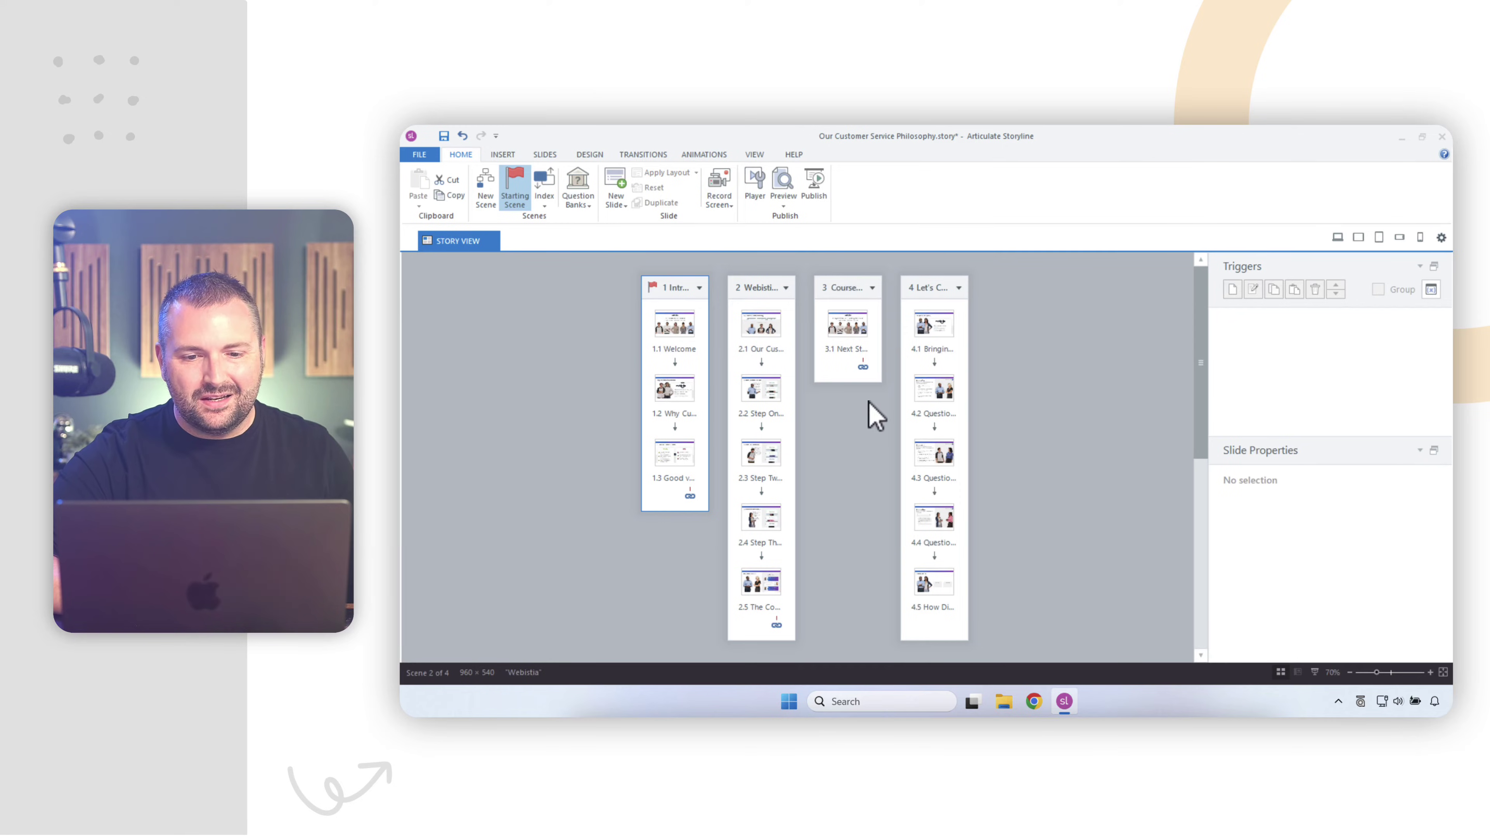
left_click(845, 311)
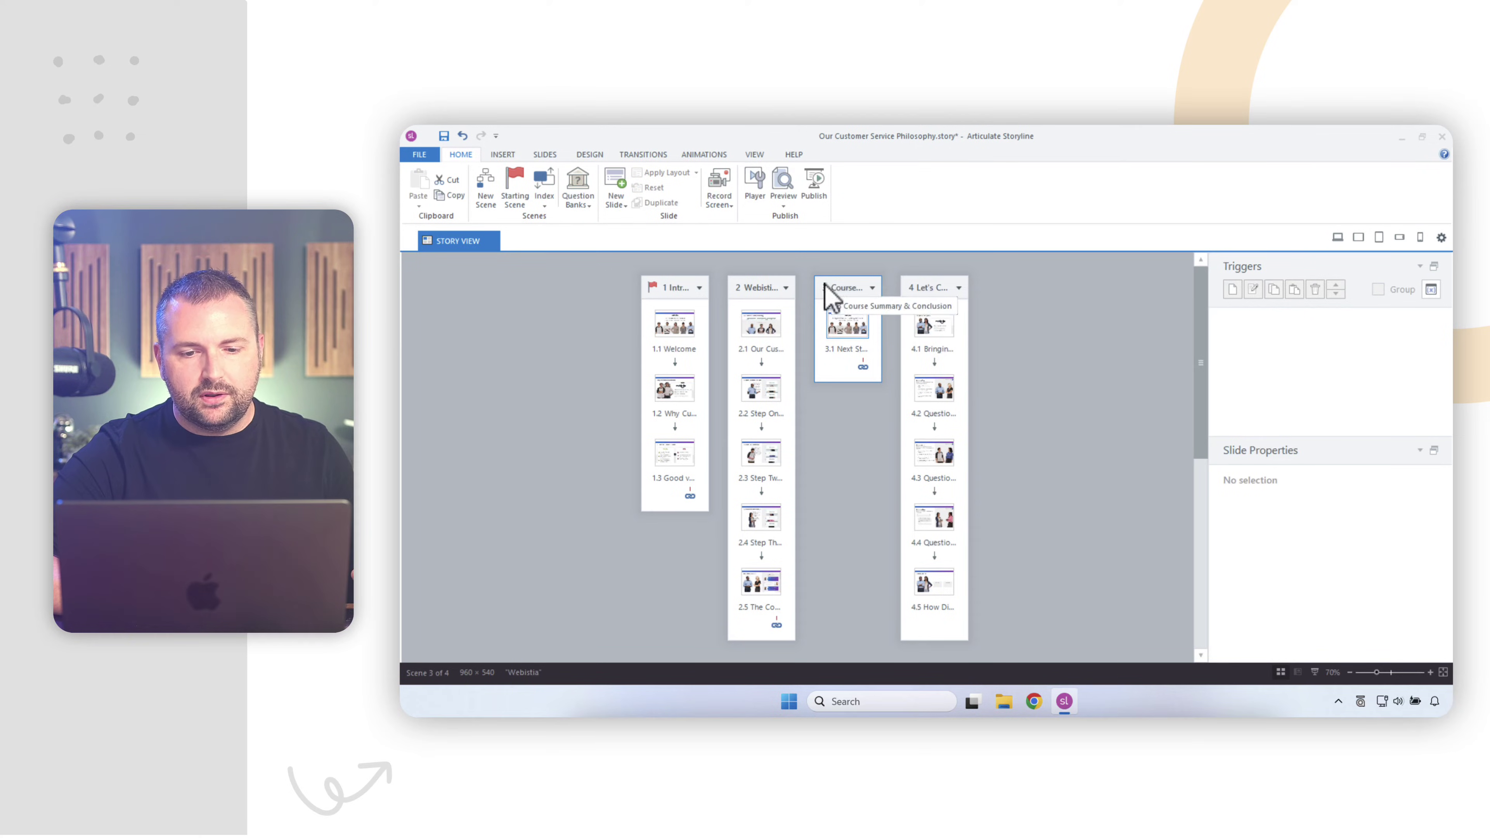
Move the Course Summary & Conclusion scene to position 4, then open slide 1.3
left_click(546, 202)
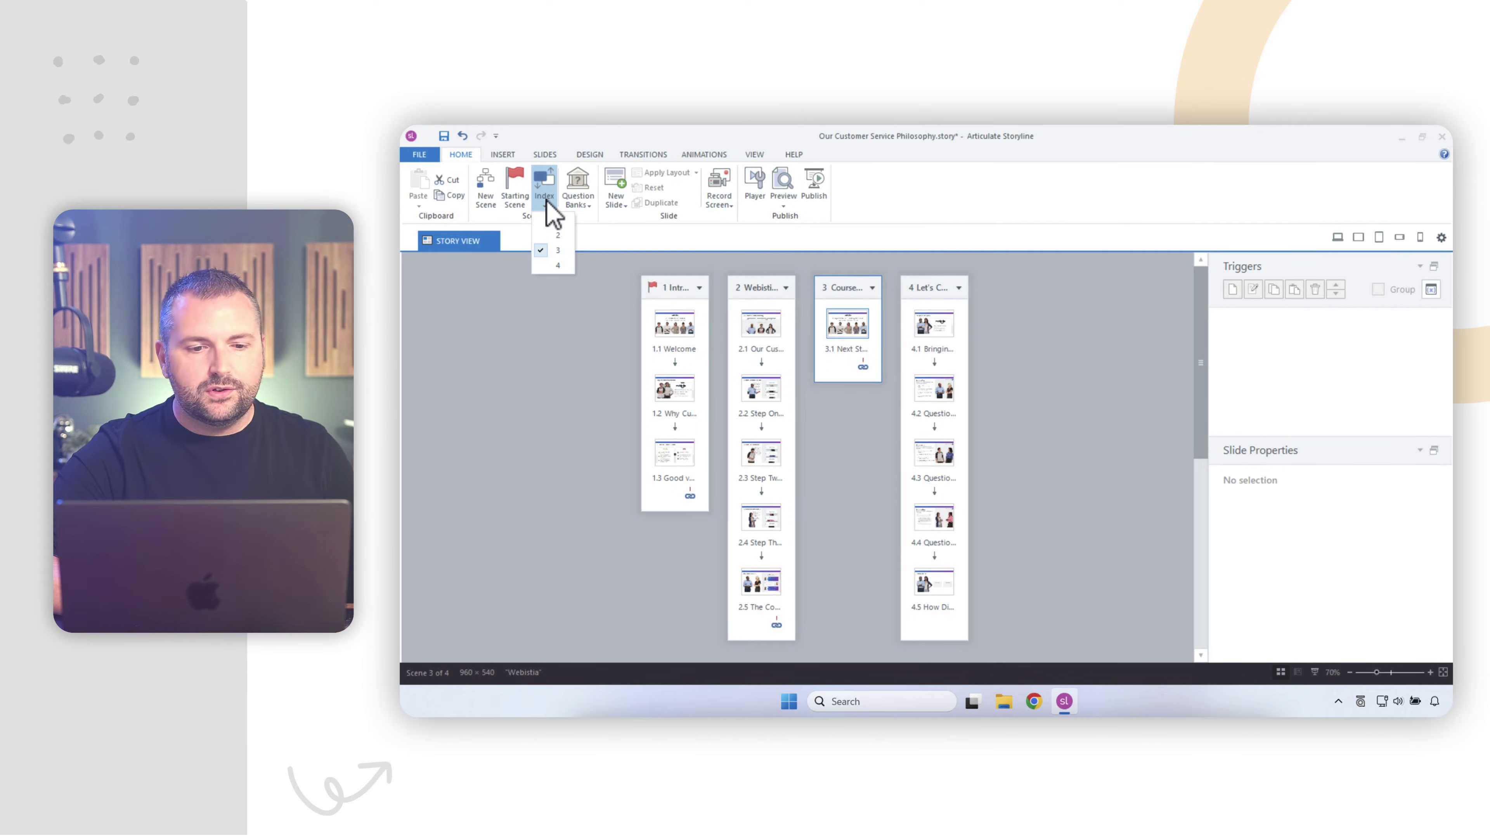
left_click(553, 270)
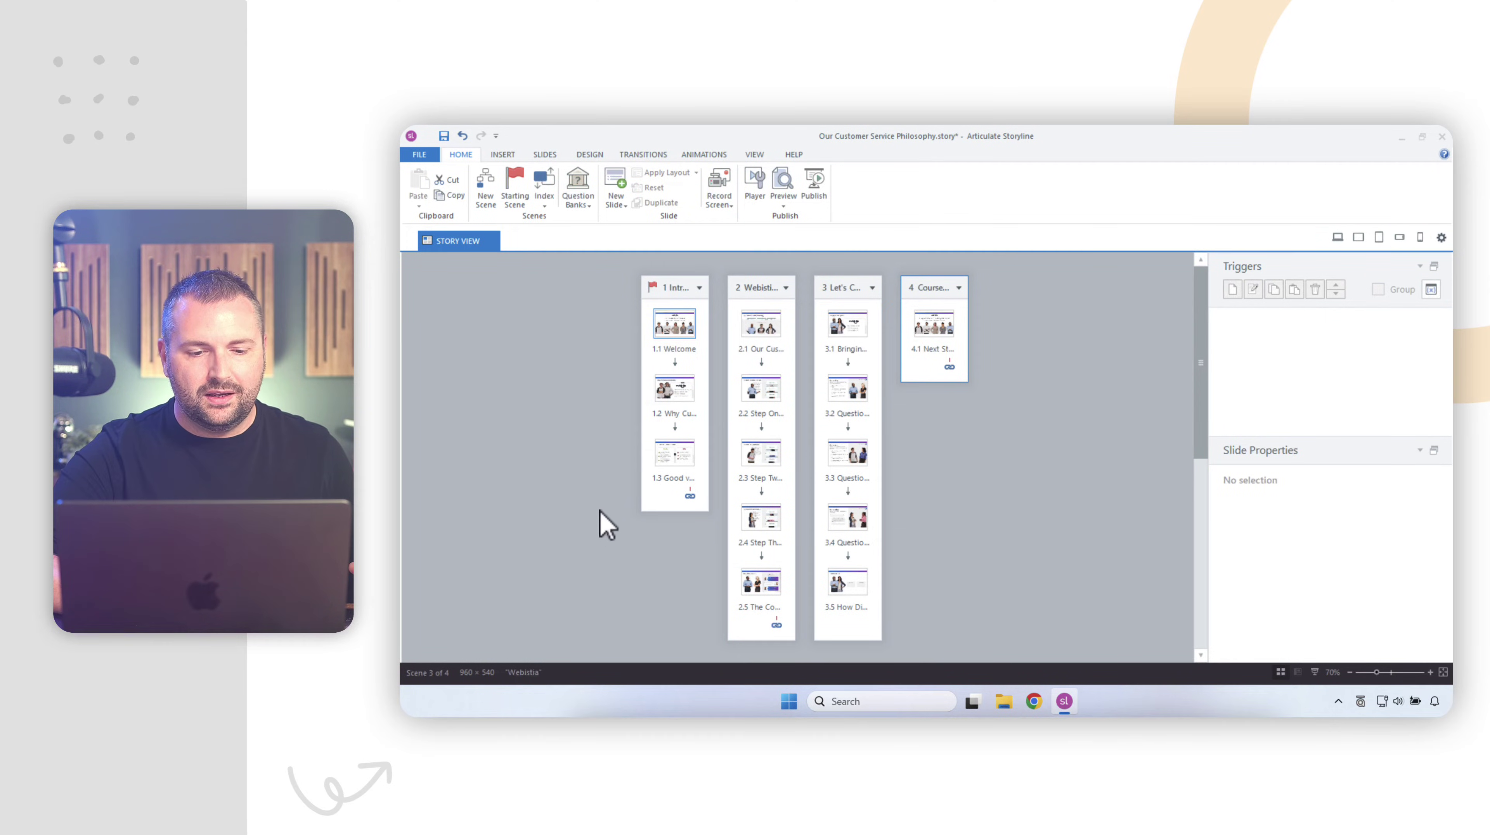
double_click(671, 463)
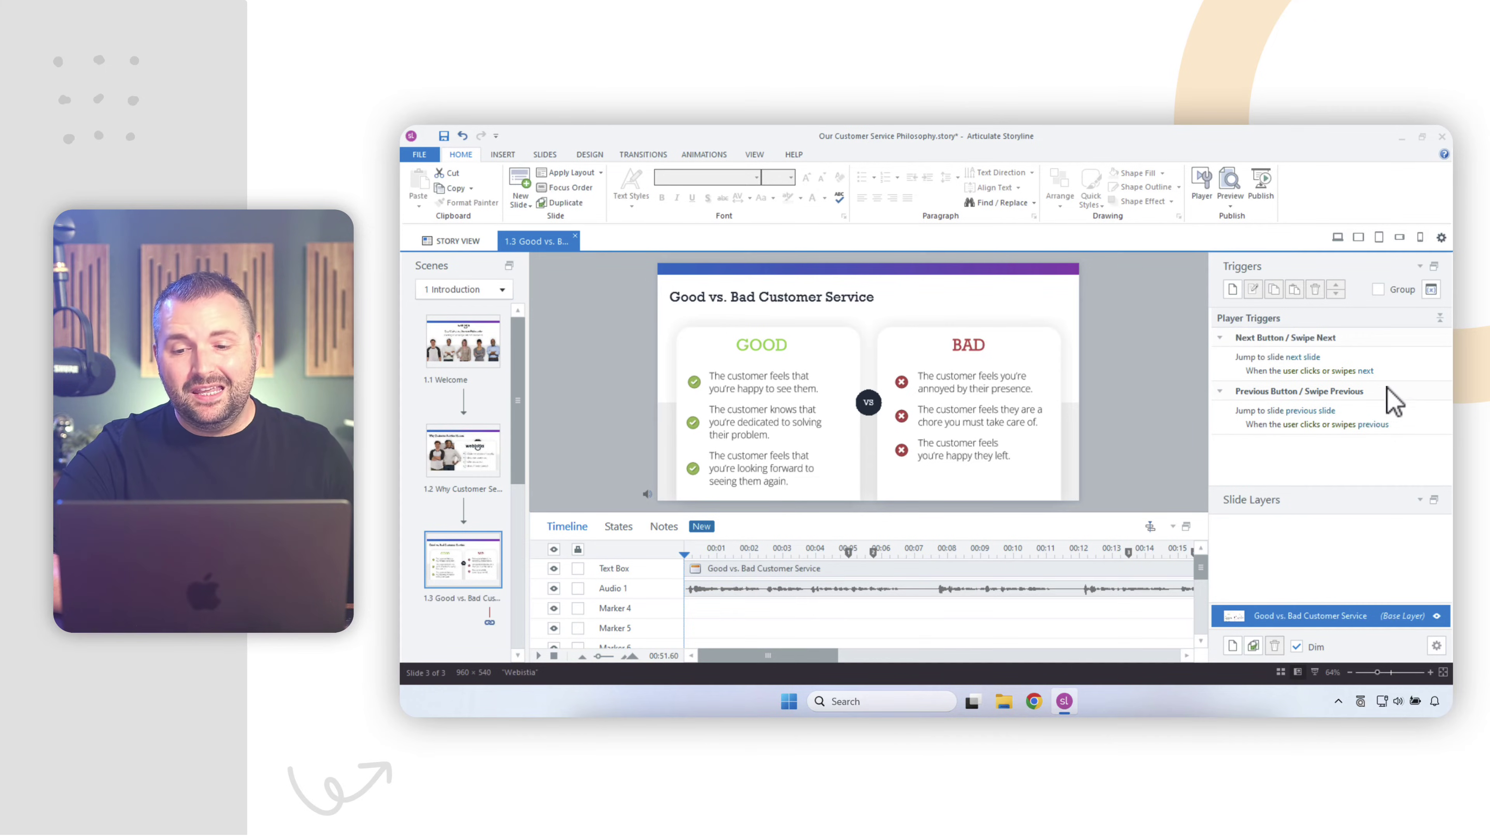
left_click(1408, 367)
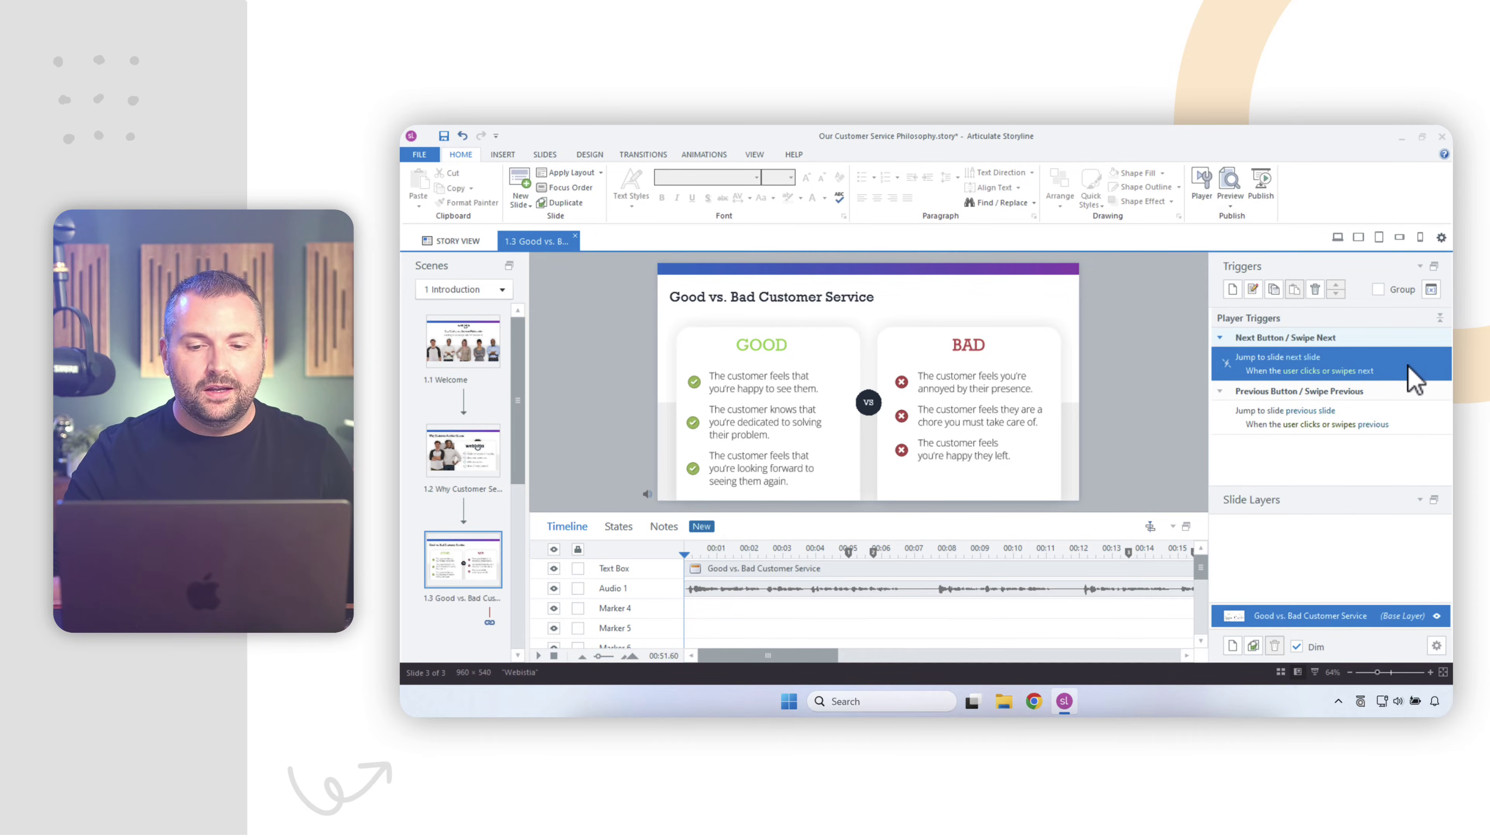
left_click(456, 240)
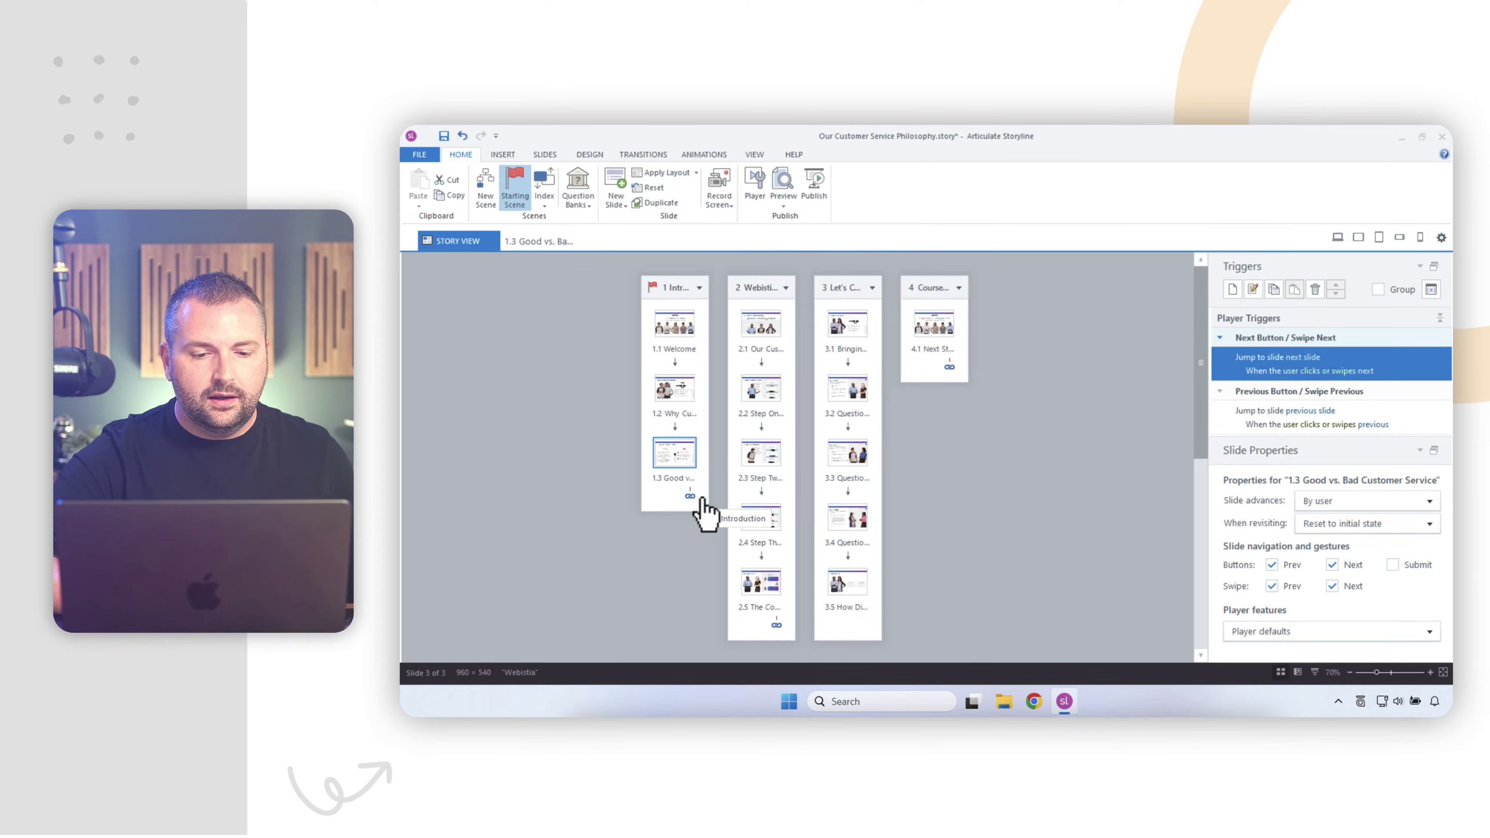
mouse_move(690, 497)
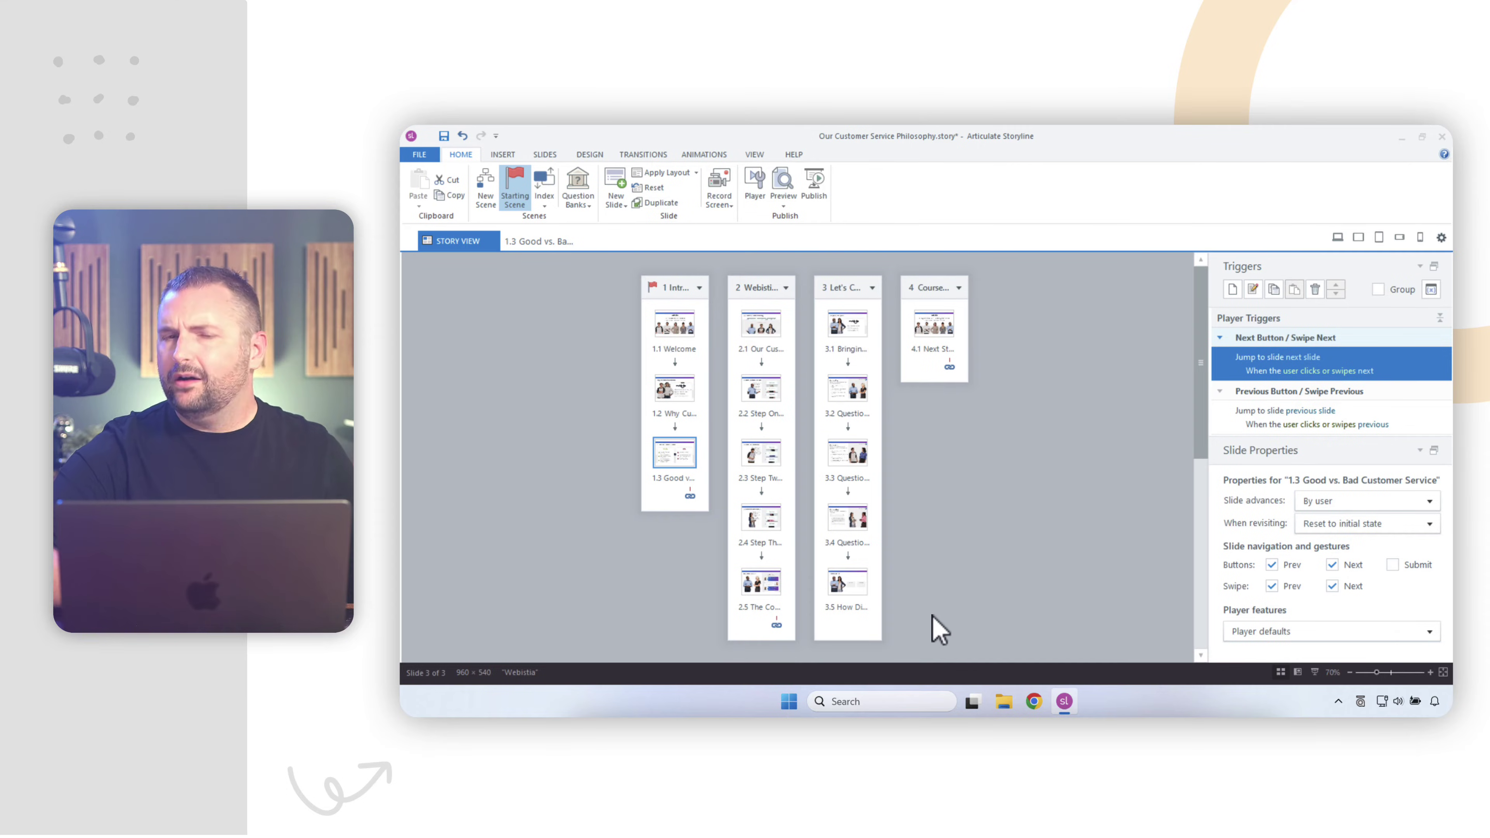
left_click(839, 584)
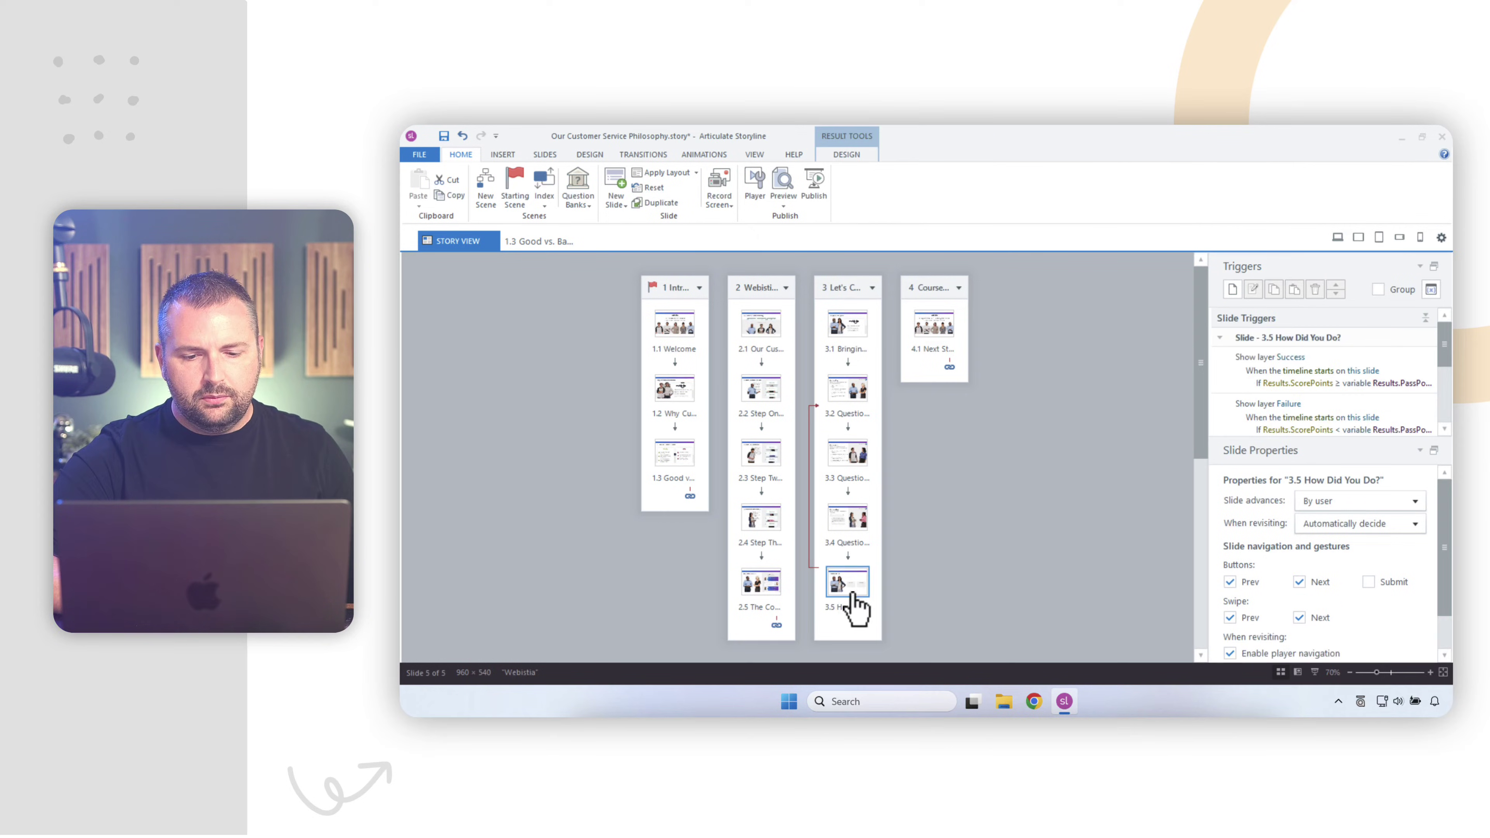
left_click(848, 526)
left_click(941, 582)
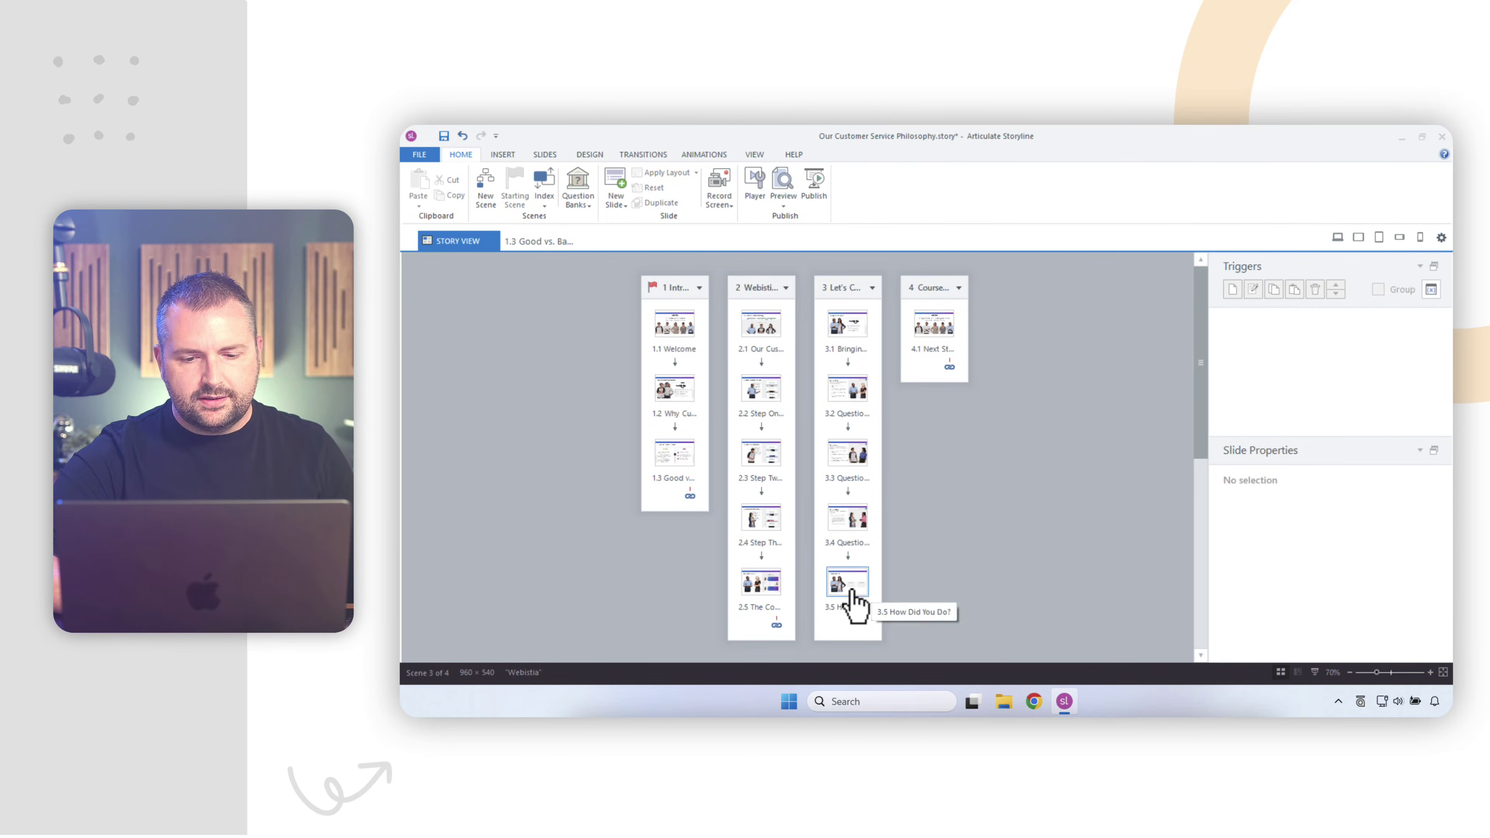
left_click(851, 603)
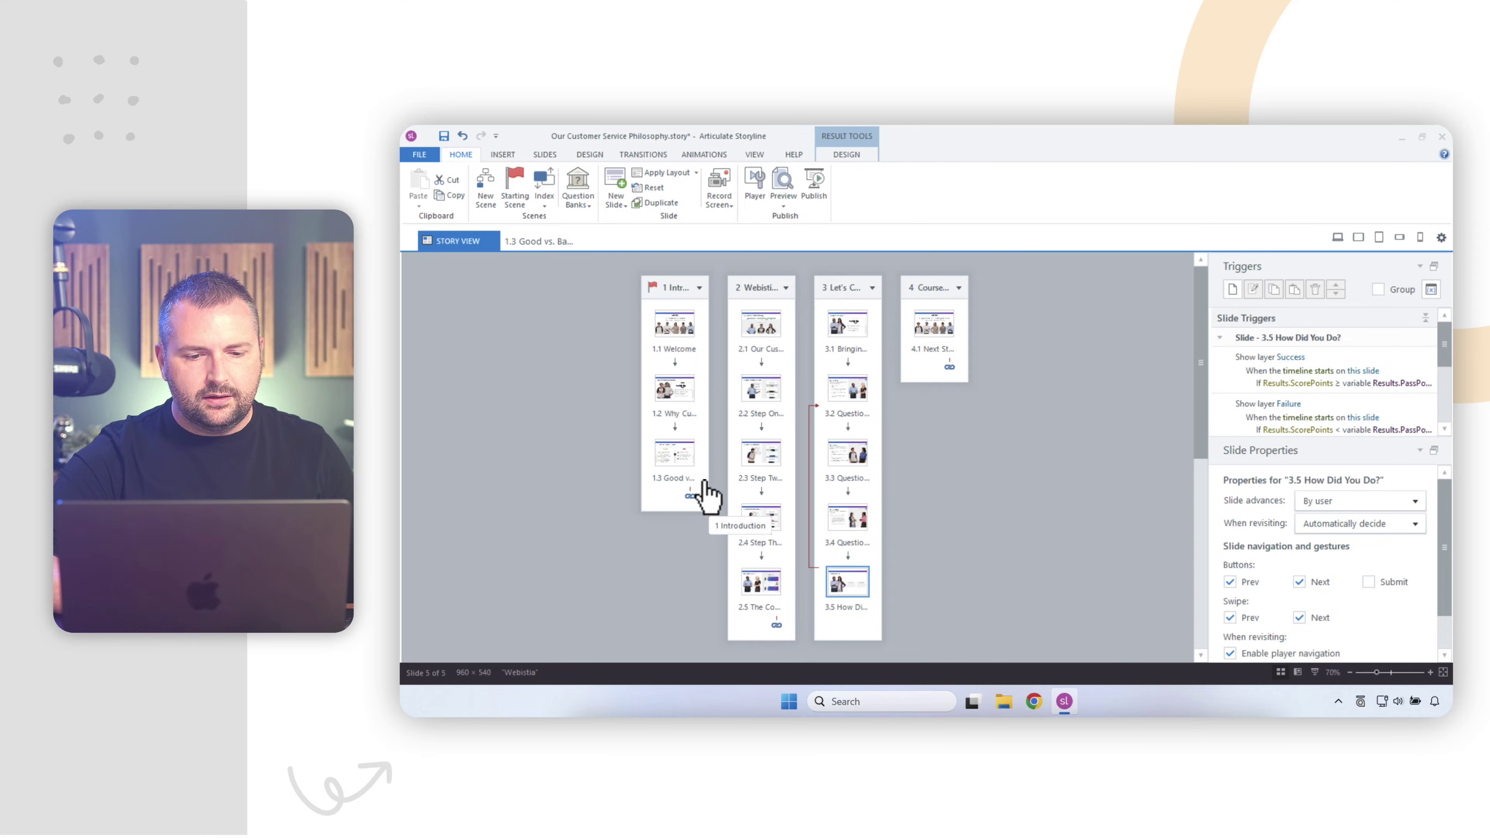
left_click(683, 464)
left_click(660, 505)
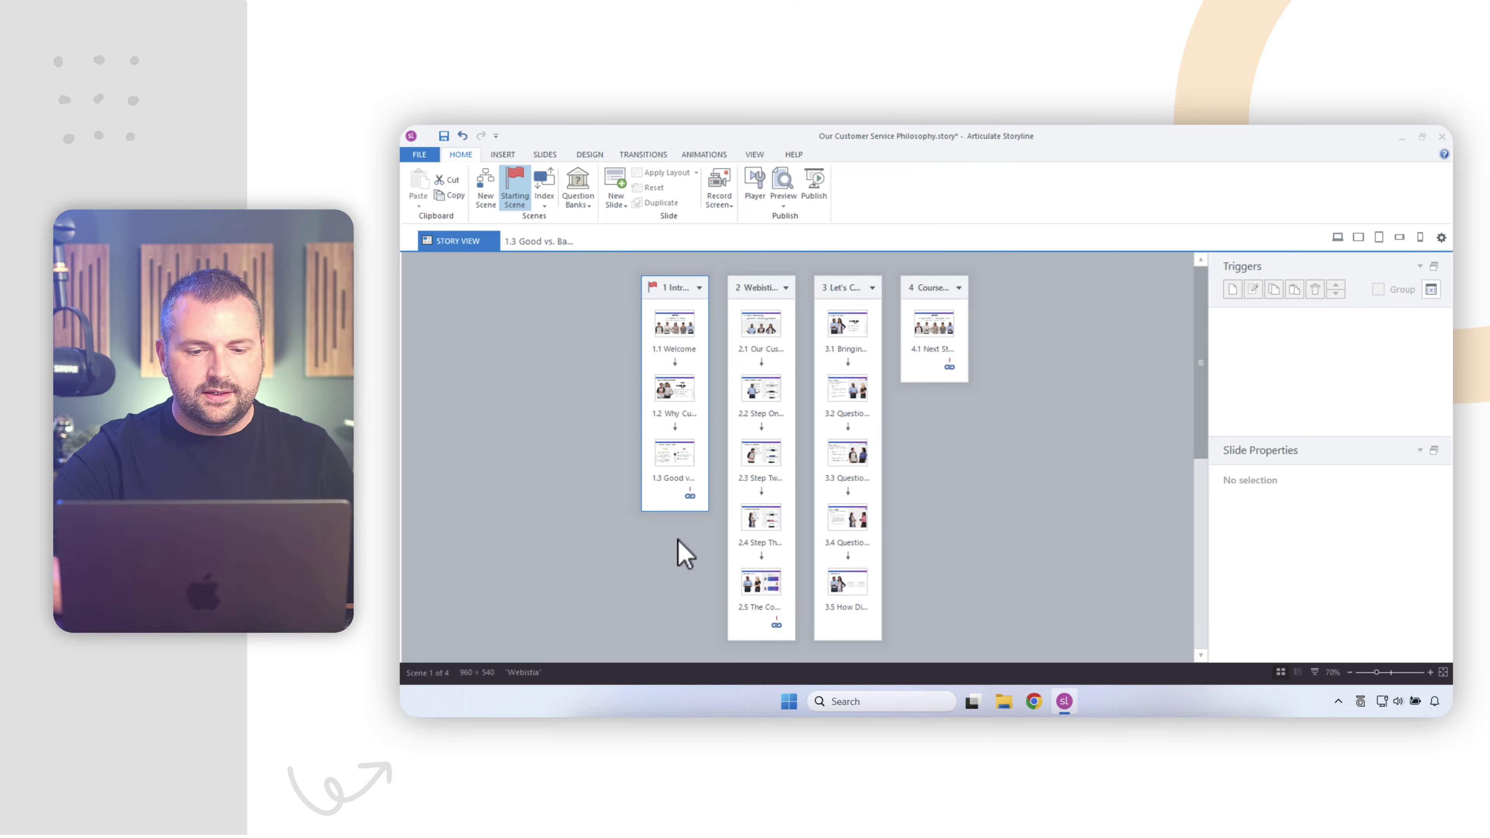
Link slide 1.3 to scene 2 Webistia's Customer Service Philosophy and verify the trigger
right_click(690, 495)
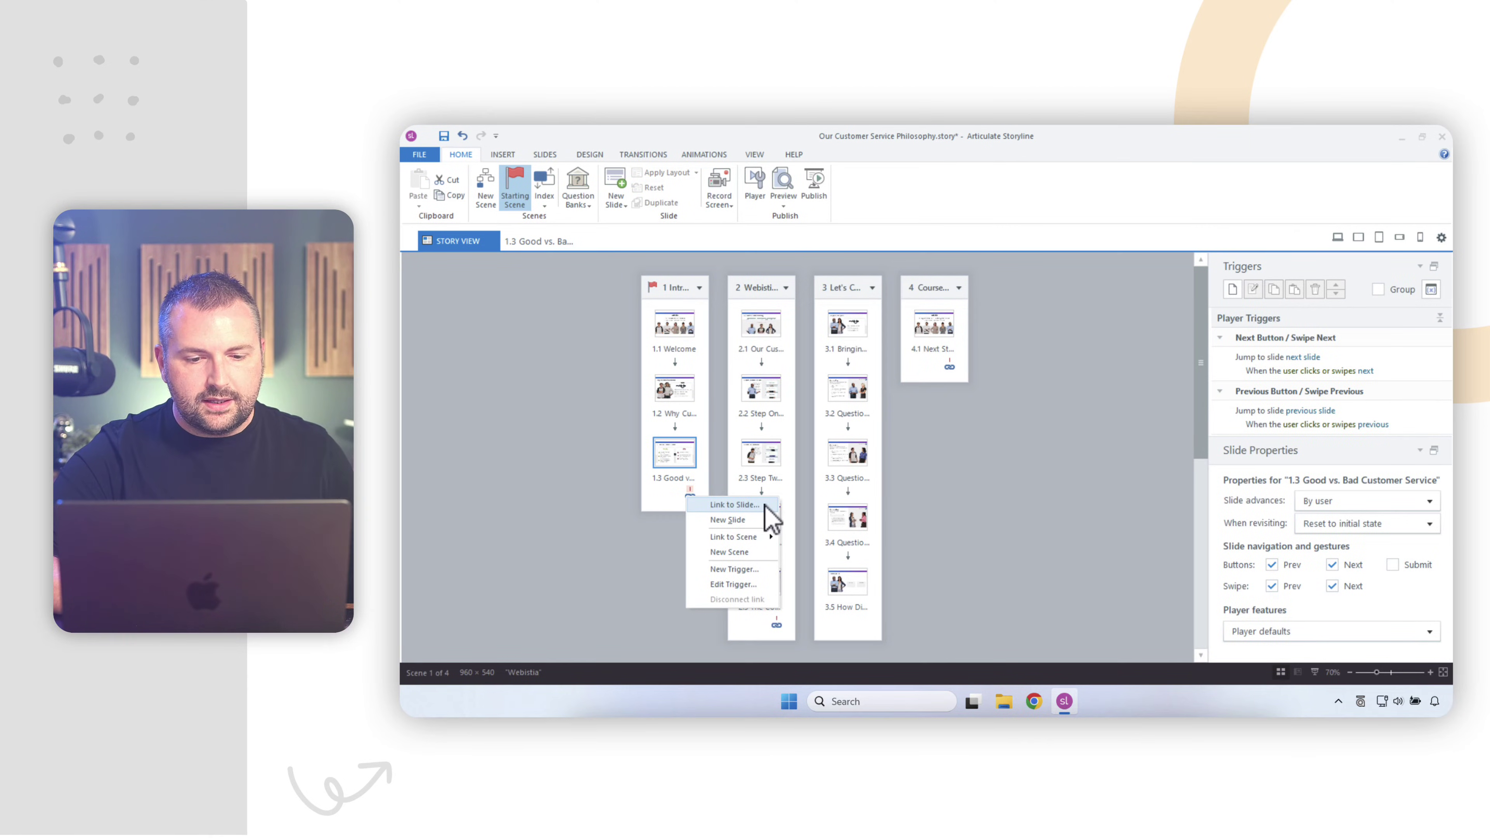
mouse_move(751, 539)
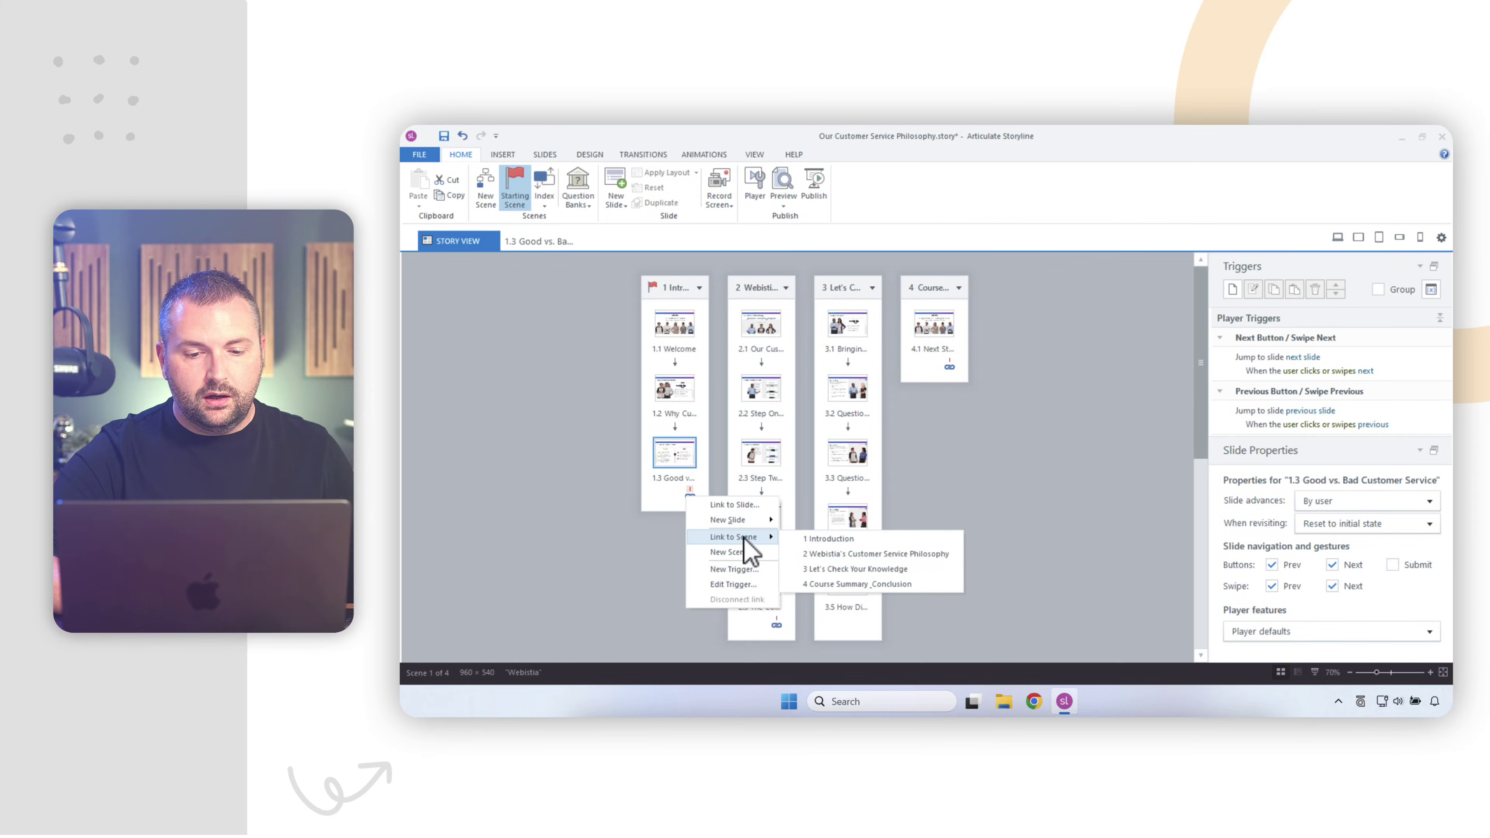
left_click(822, 554)
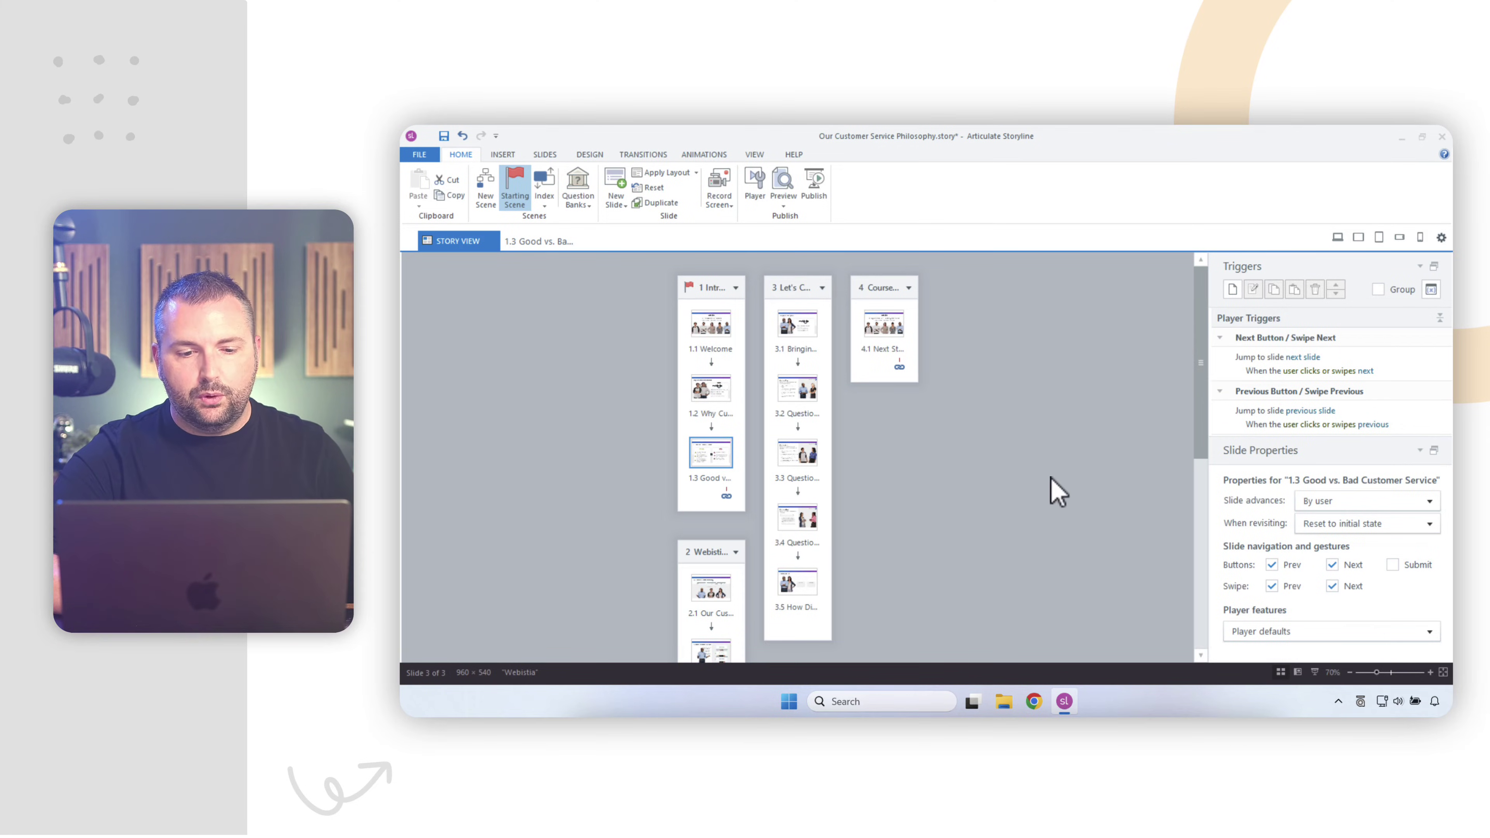
left_click(716, 461)
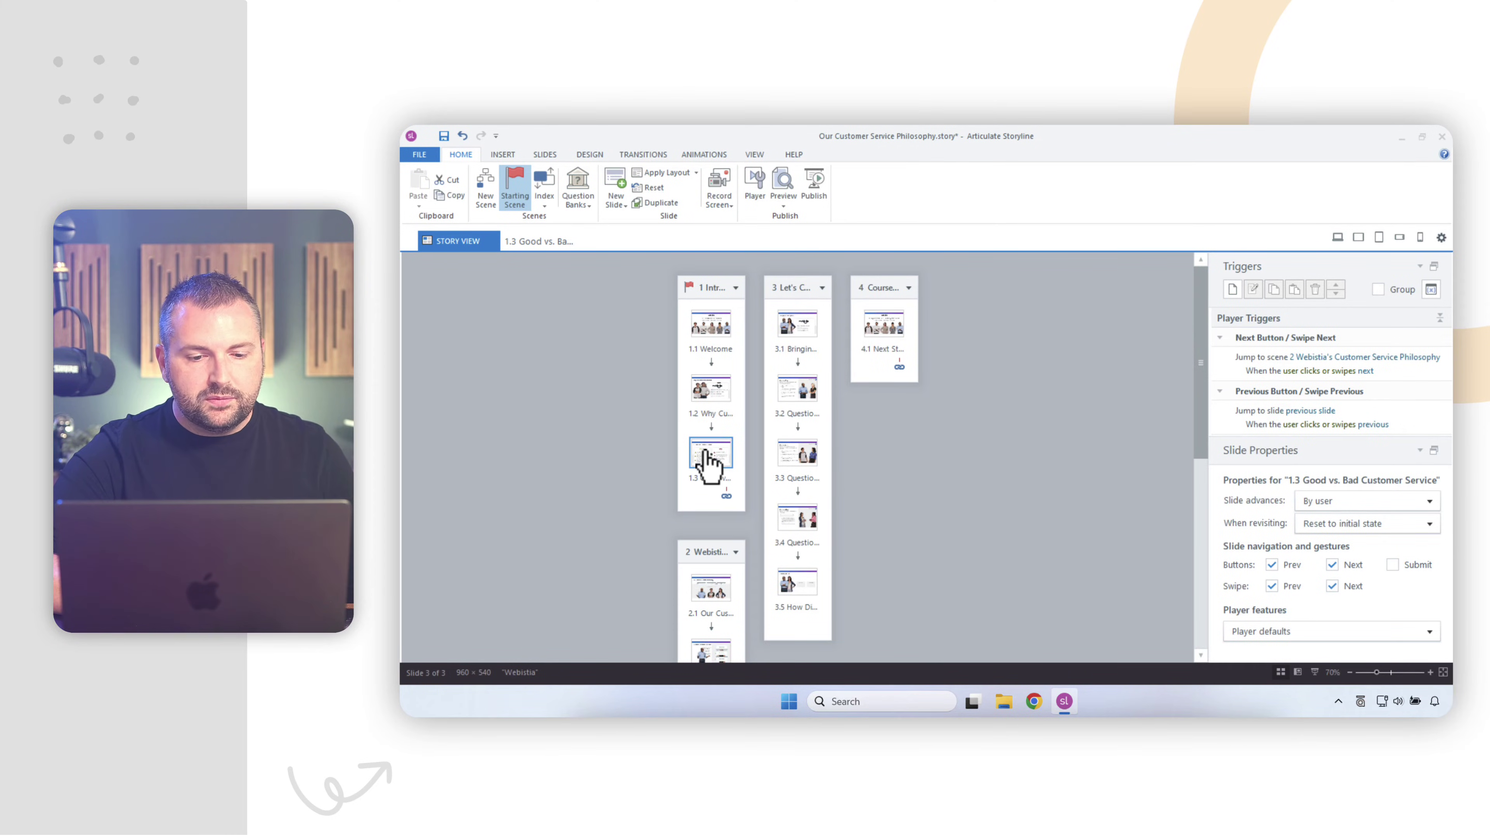
left_click(711, 596)
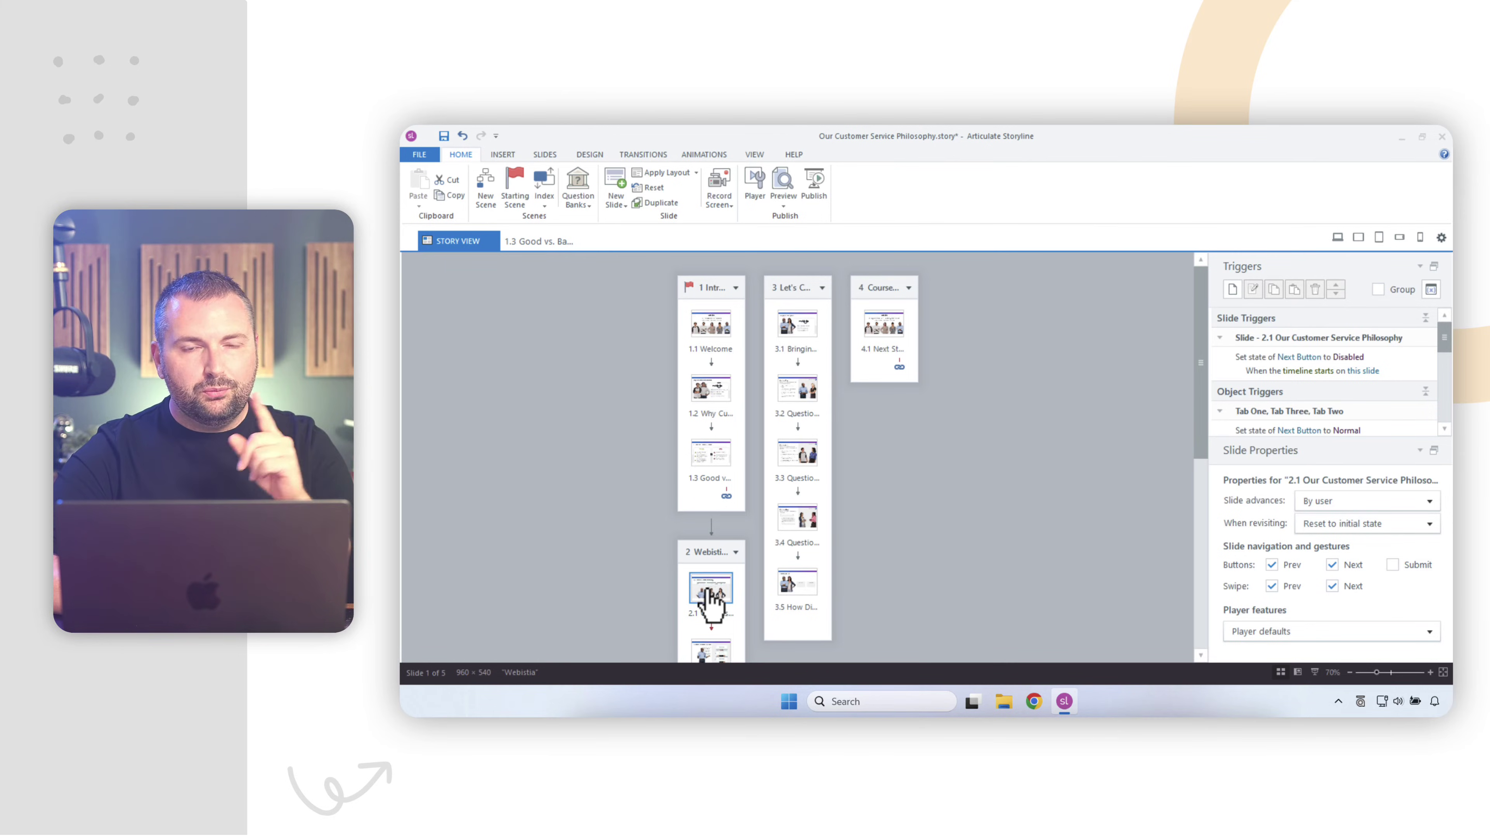
double_click(709, 460)
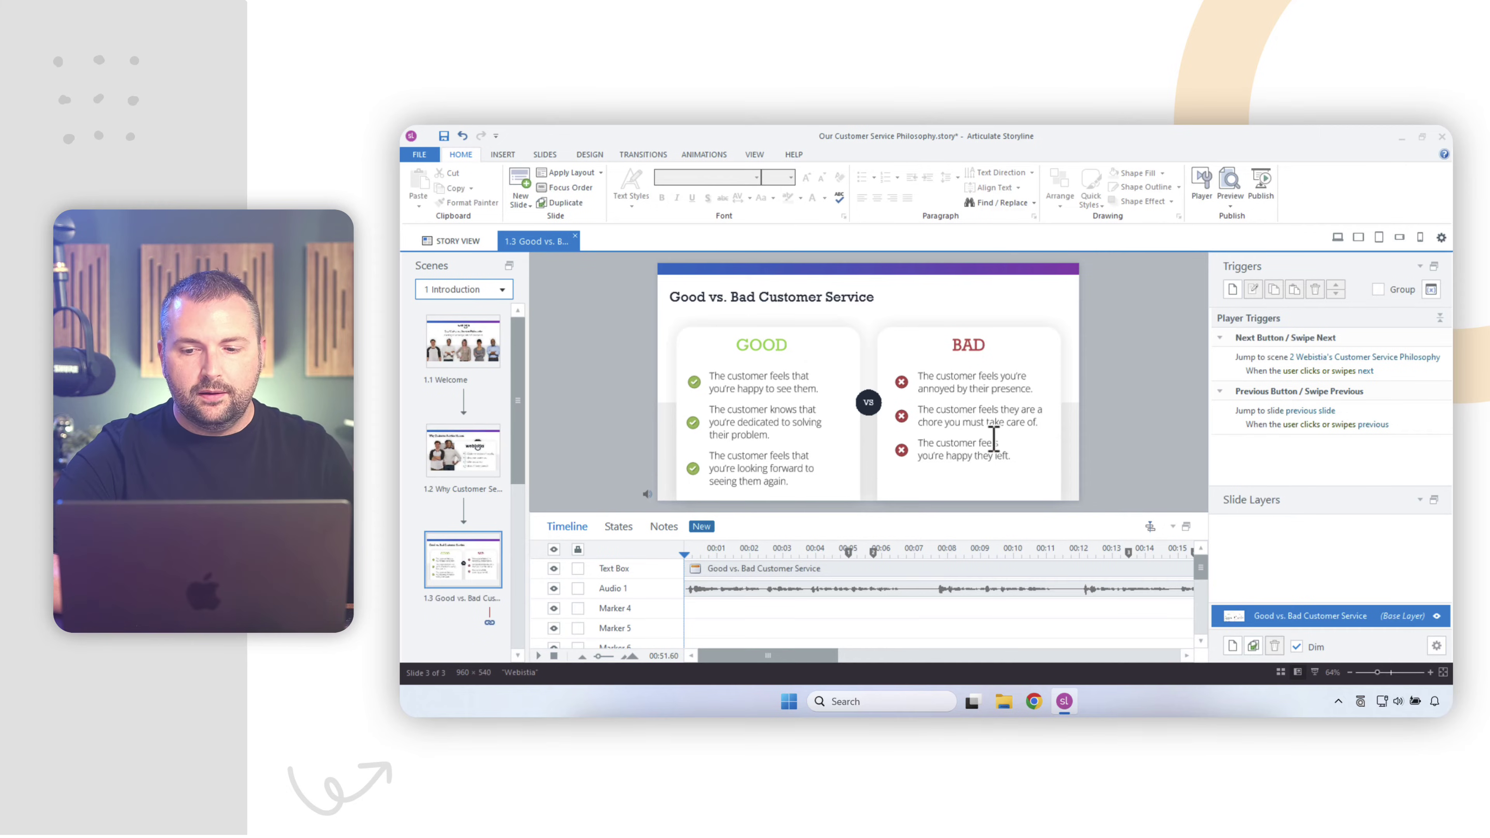
left_click(1404, 371)
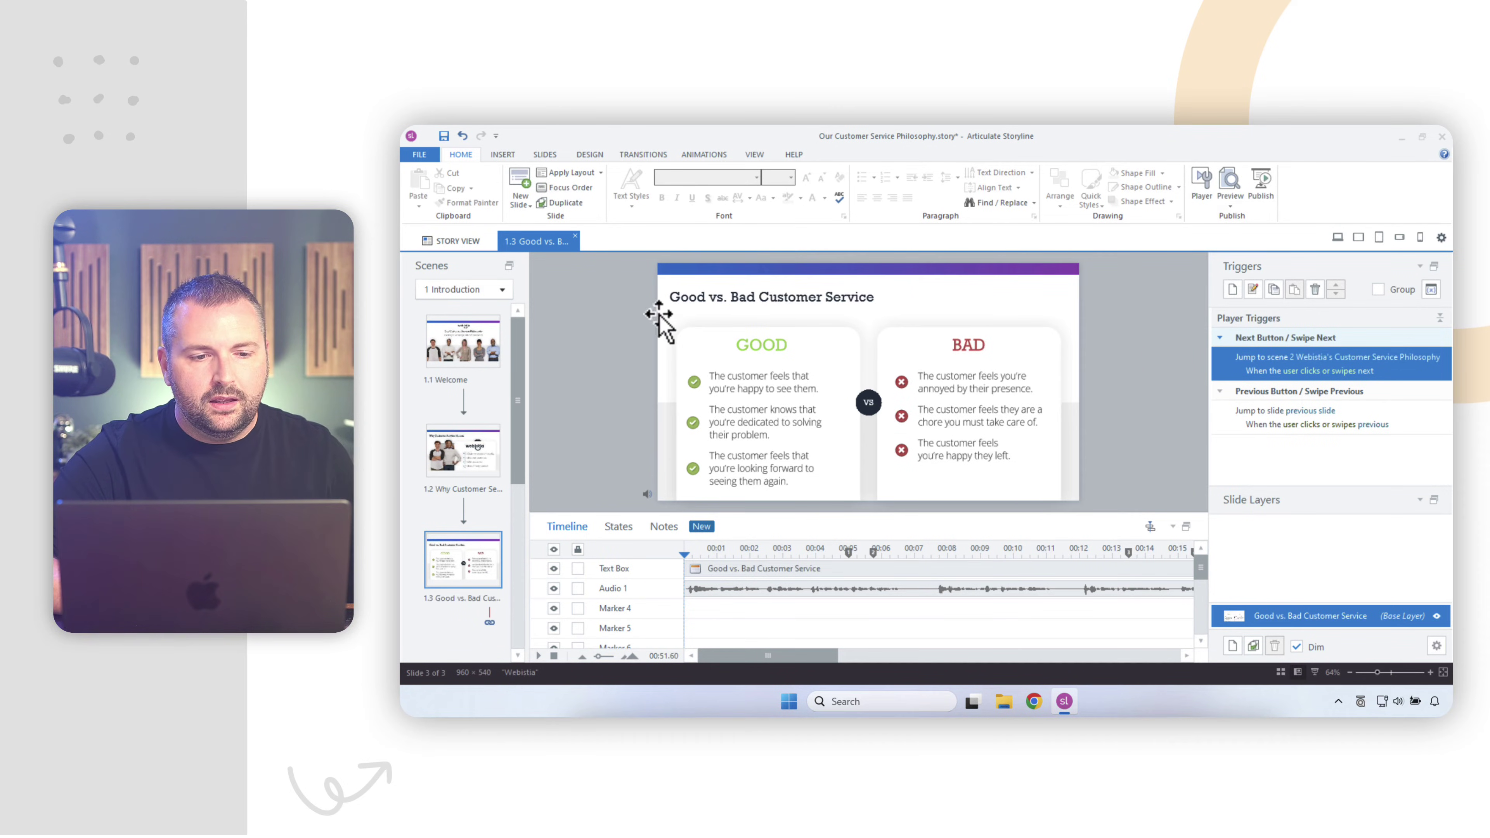
left_click(467, 245)
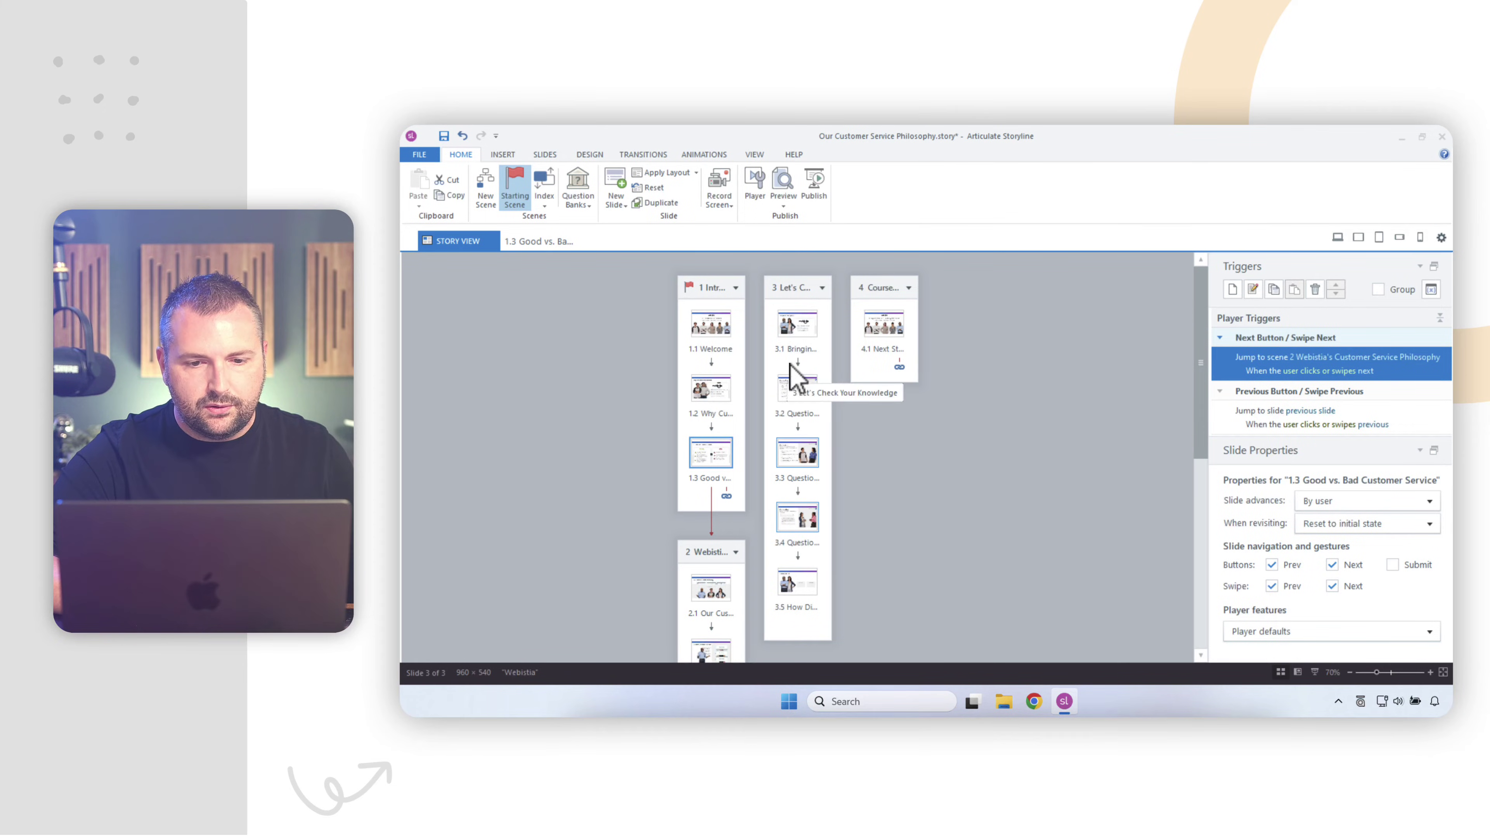
Link slide 2.5 The Complete Process to scene 3 Let's Check Your Knowledge
left_click_drag(1202, 340, 1210, 542)
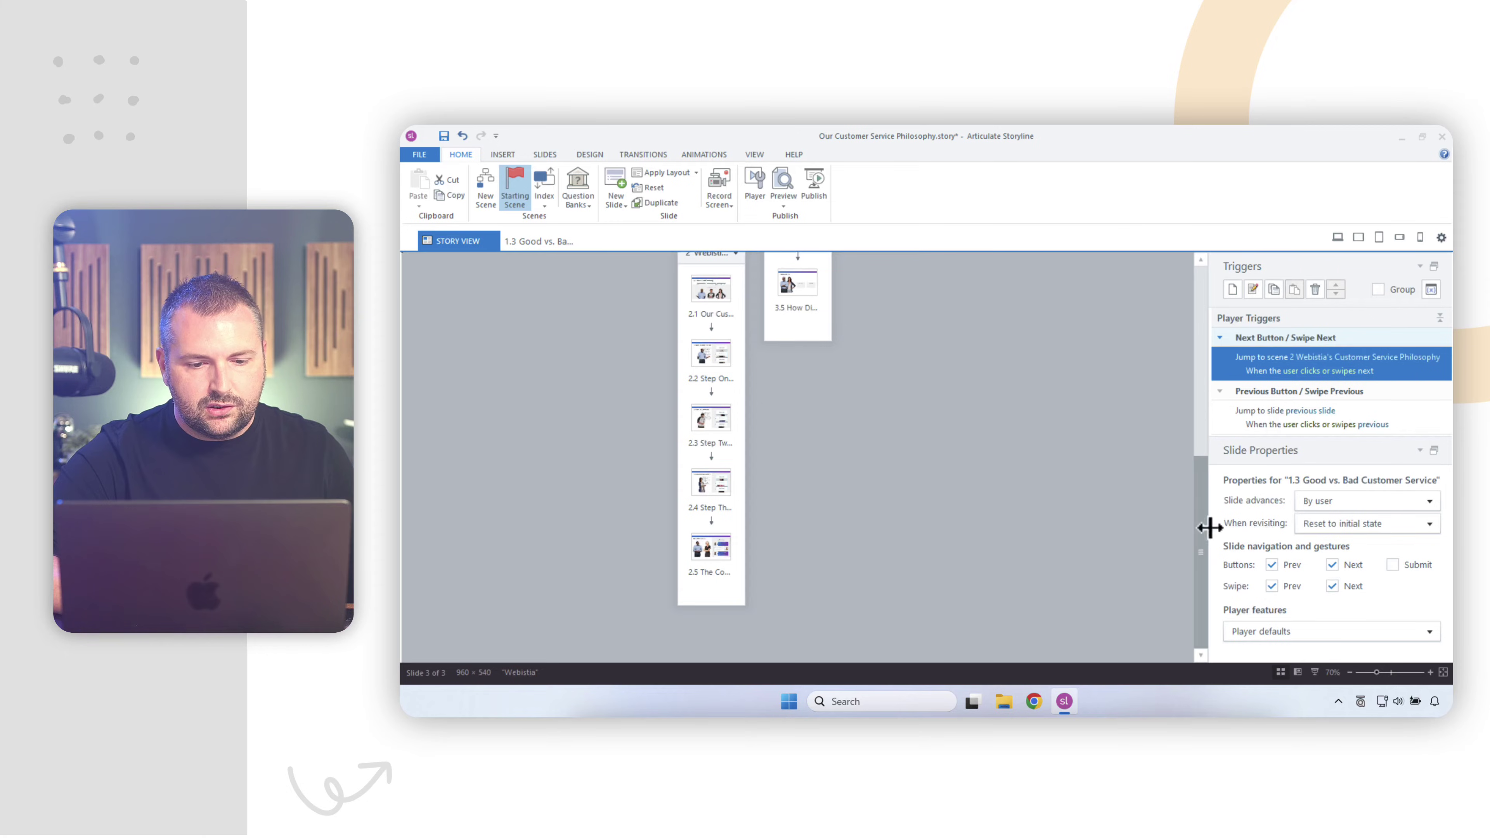
left_click(710, 555)
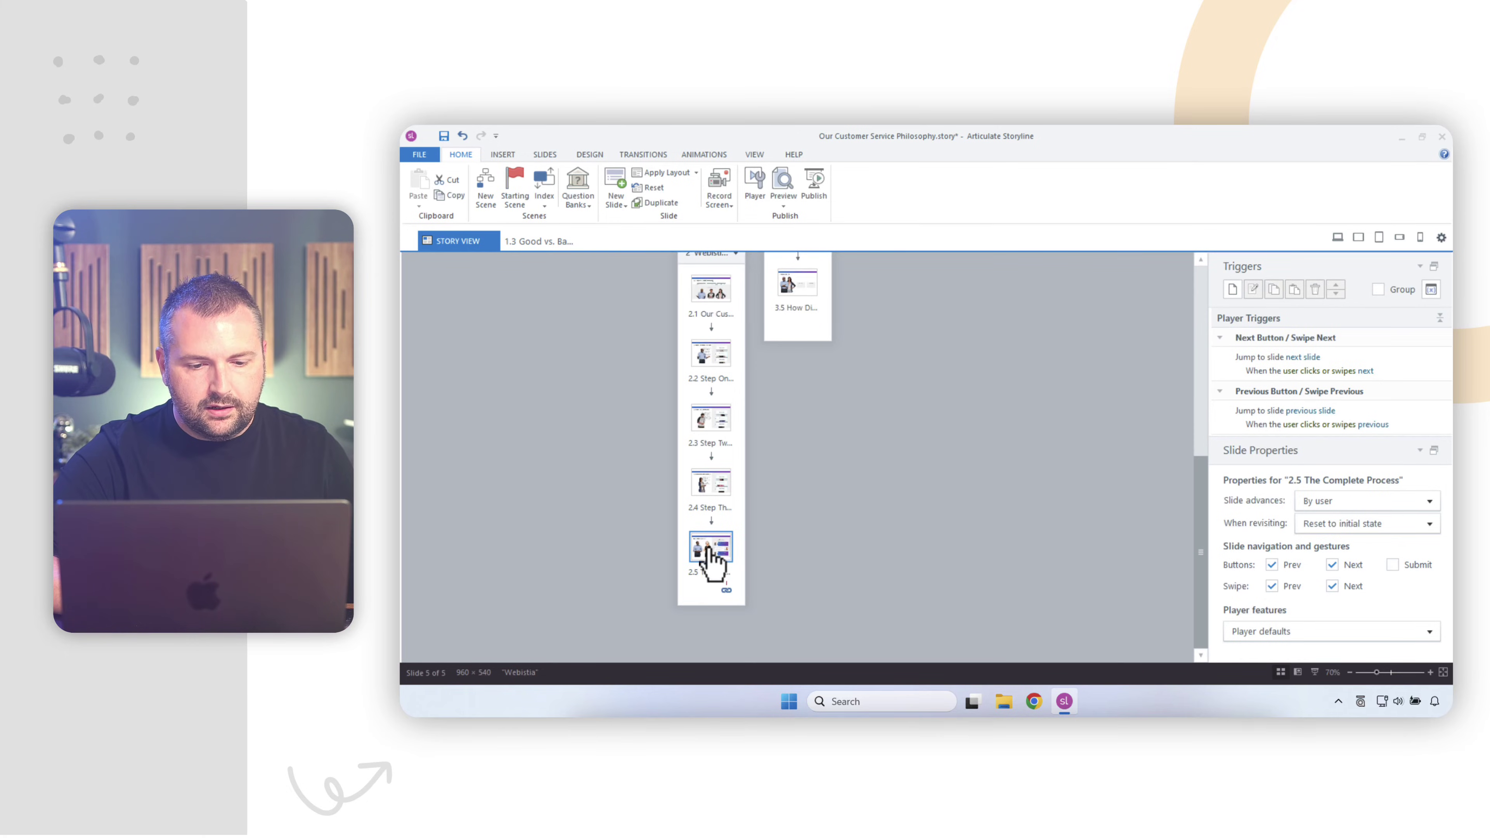
right_click(727, 590)
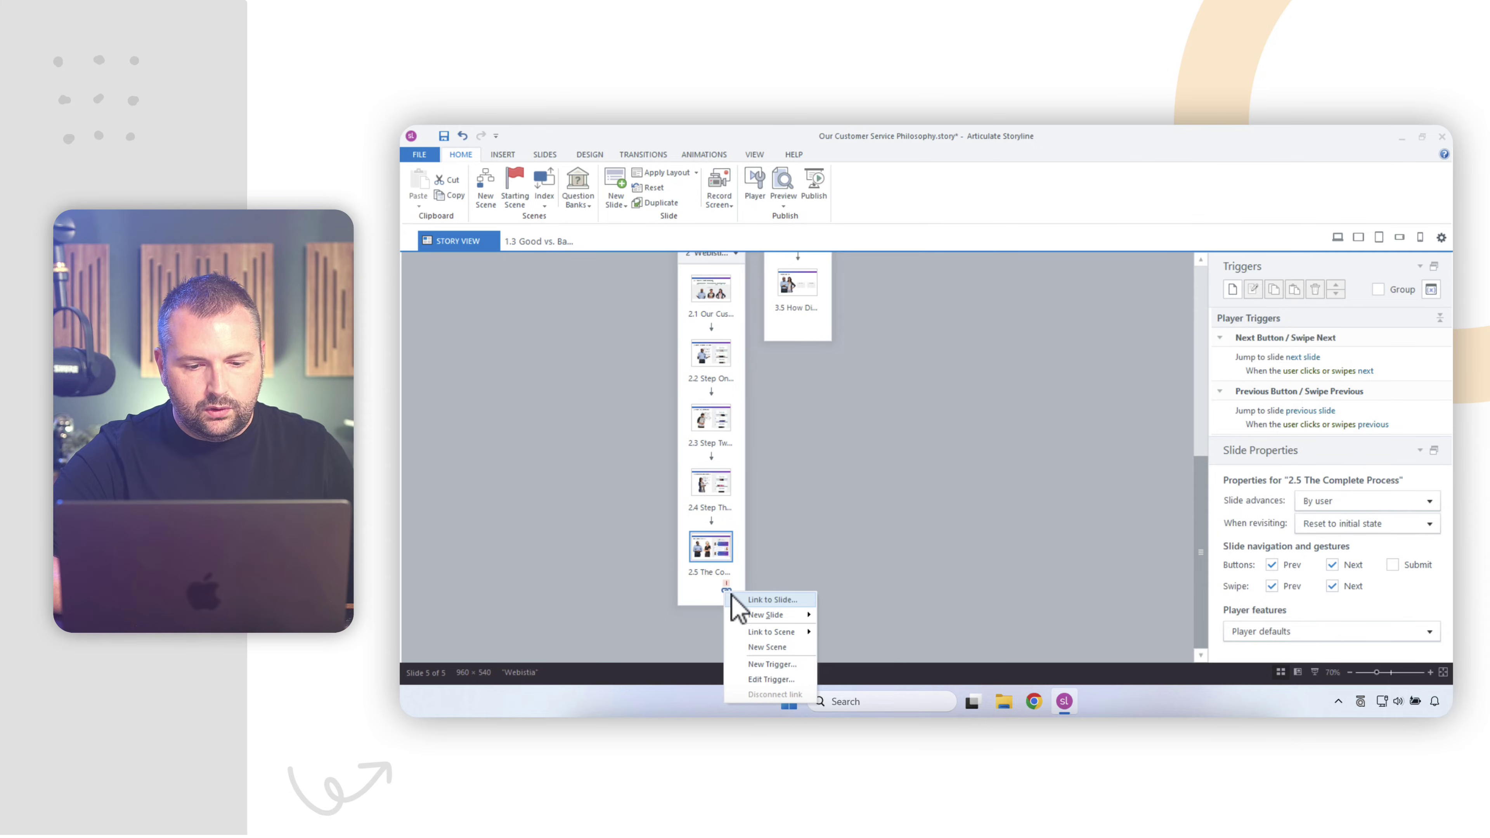
mouse_move(780, 635)
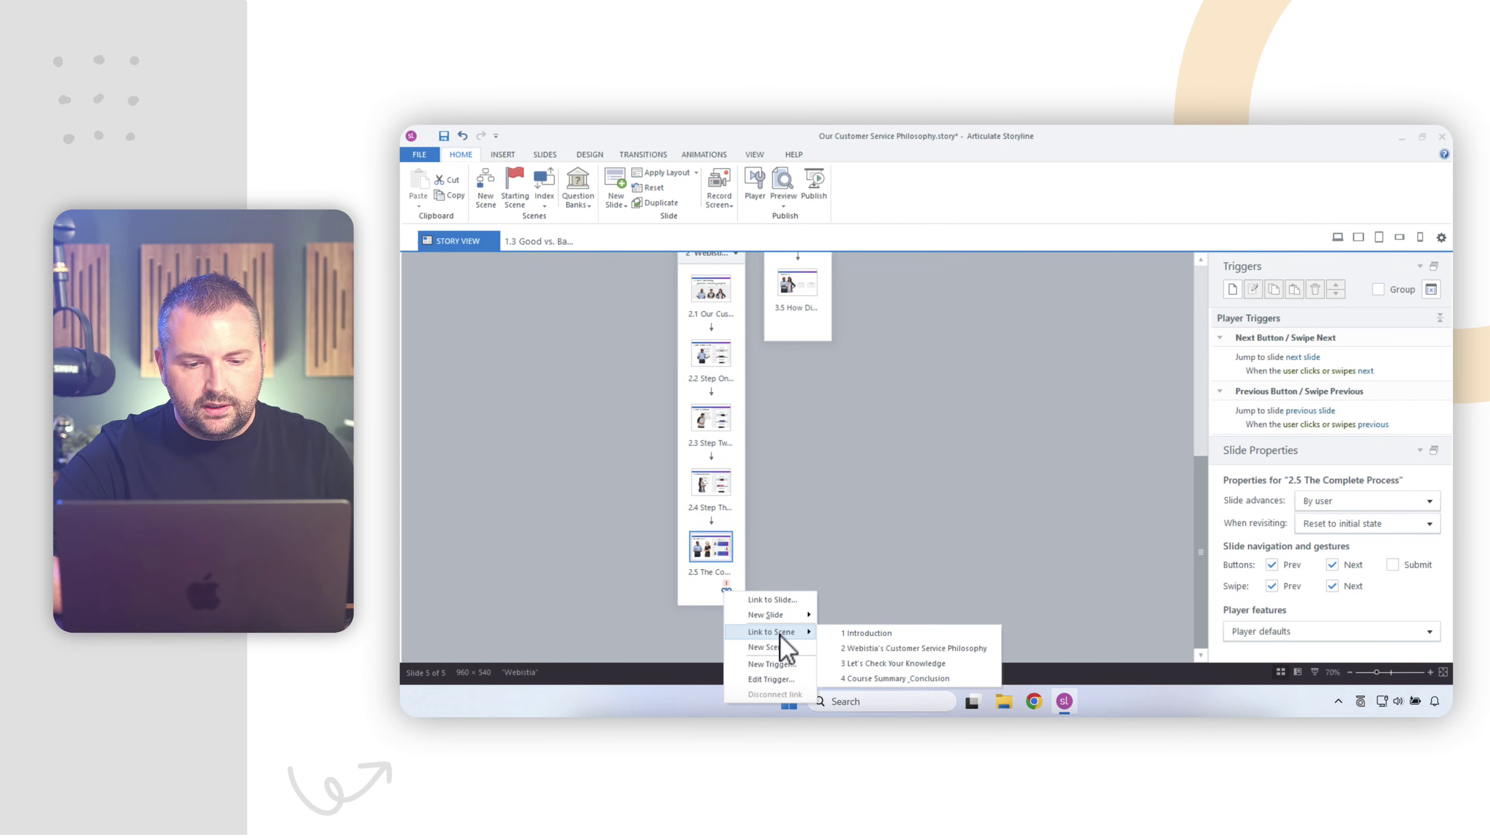
left_click(850, 663)
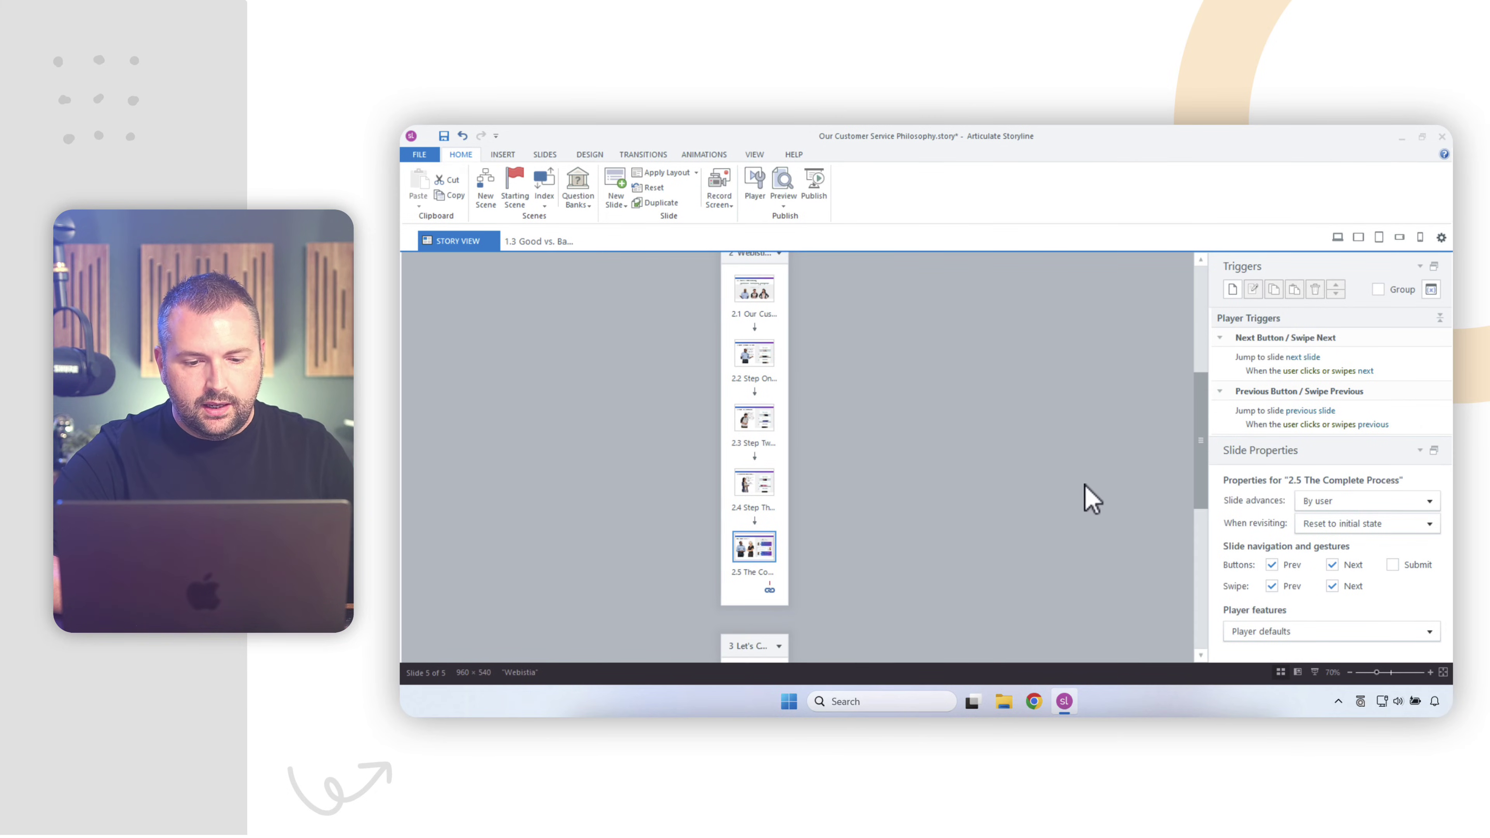
left_click_drag(1203, 405, 1207, 485)
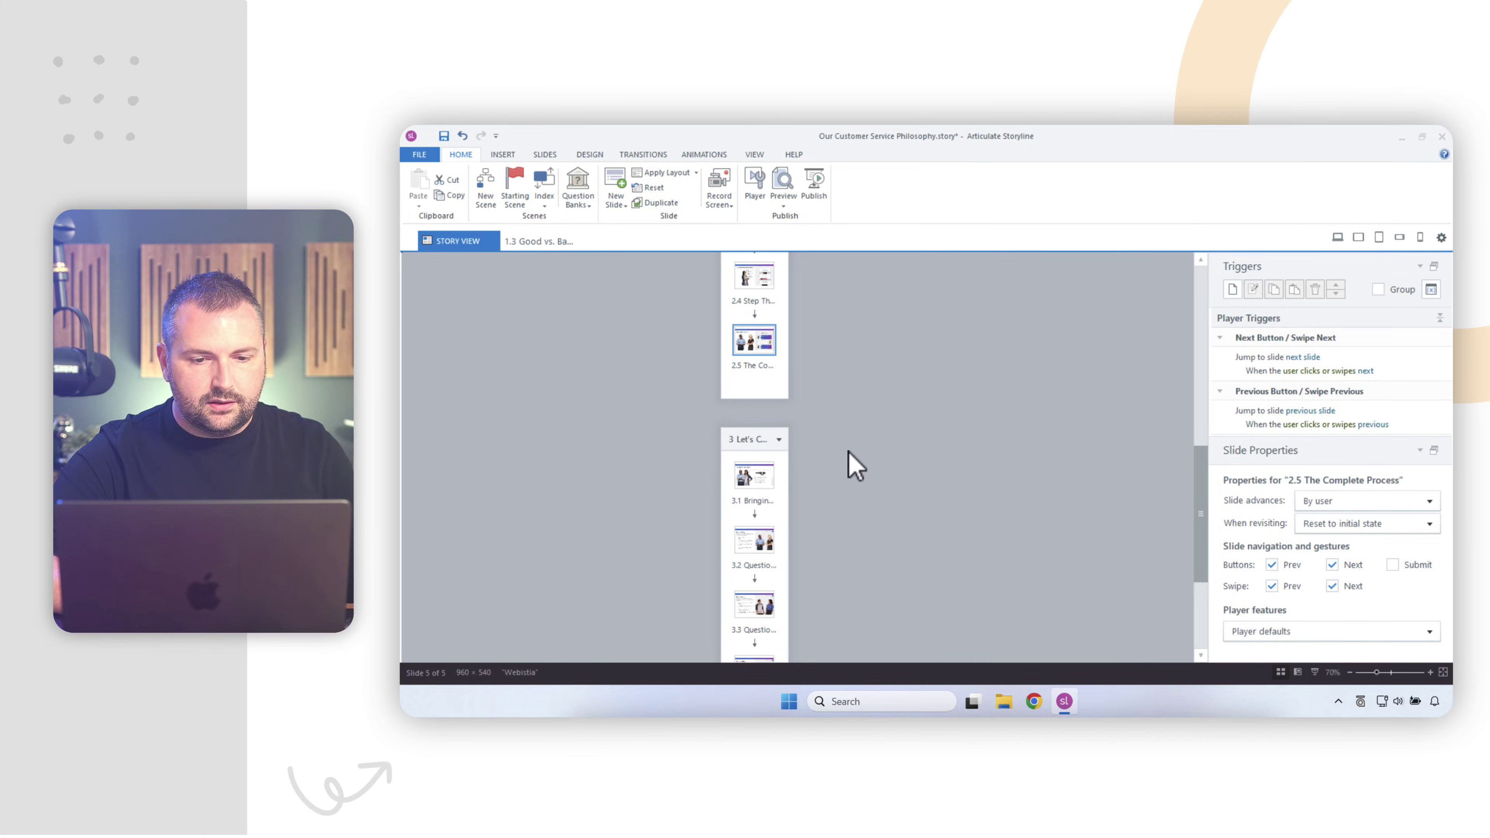
left_click(766, 392)
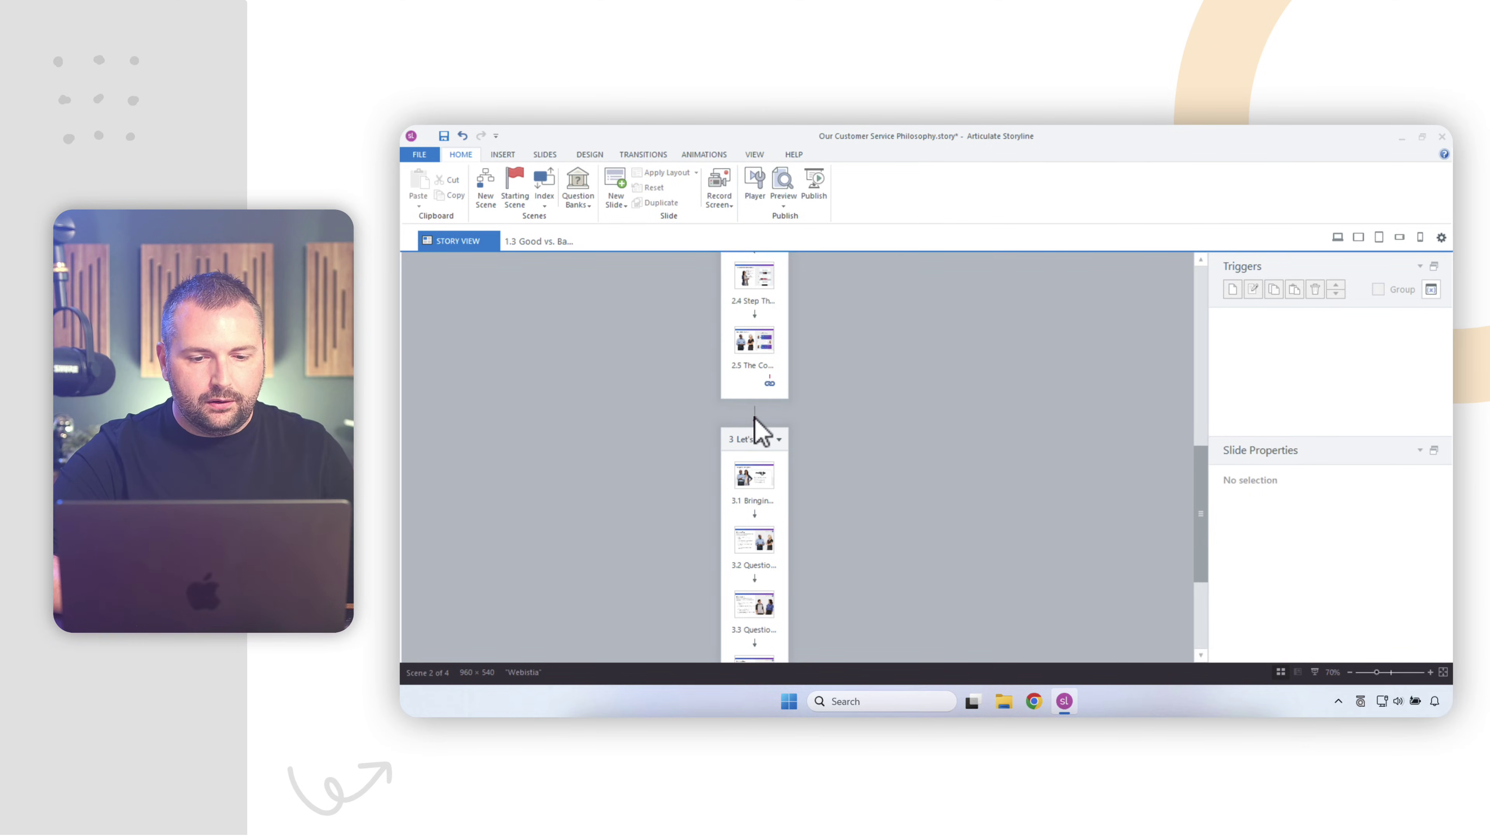
left_click(753, 345)
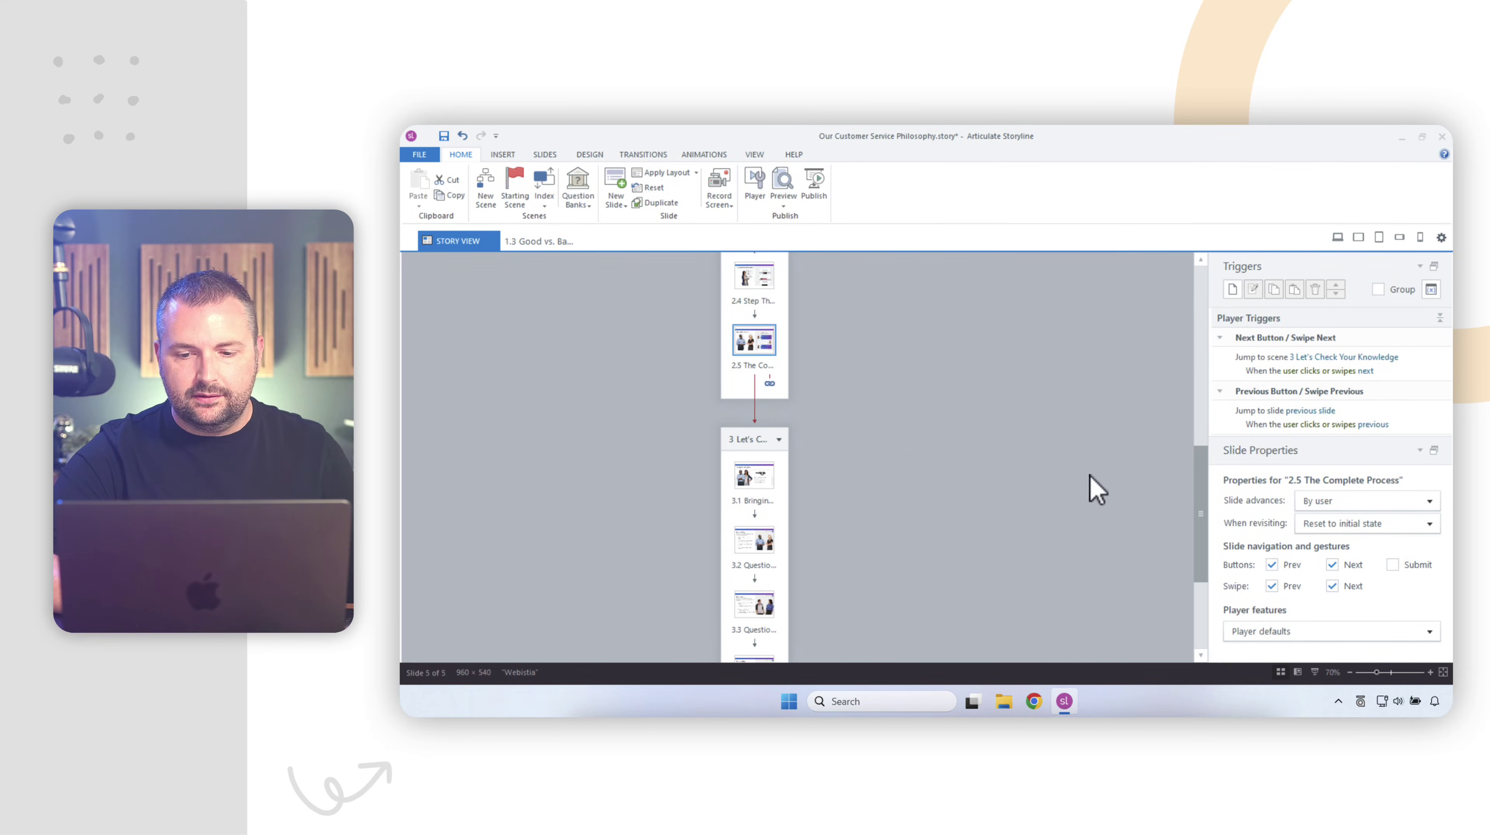
Open slide 3.5 How Did You Do? and edit its Next Button player trigger
left_click_drag(1207, 498, 1207, 565)
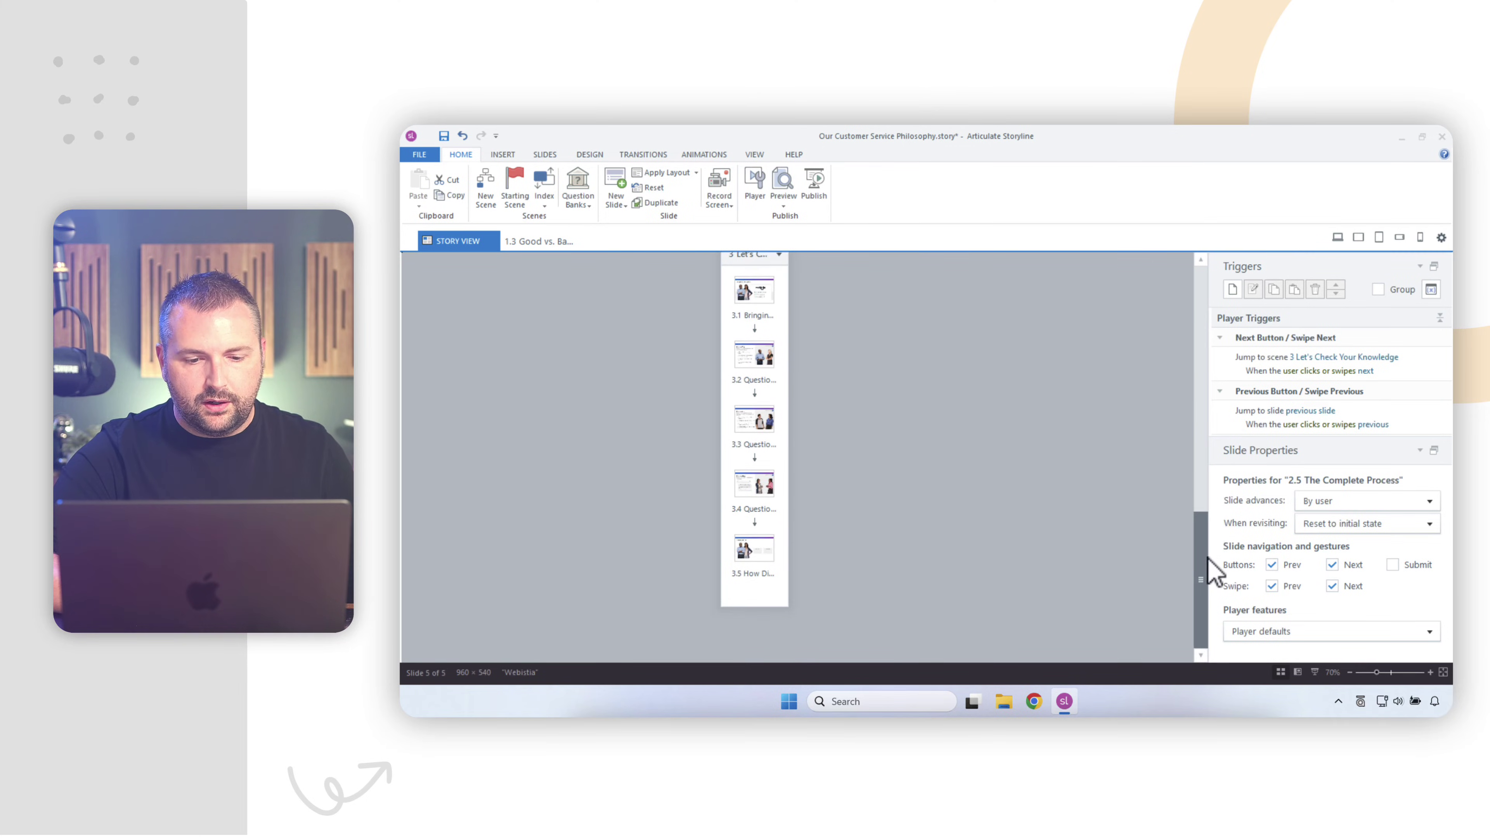
double_click(754, 551)
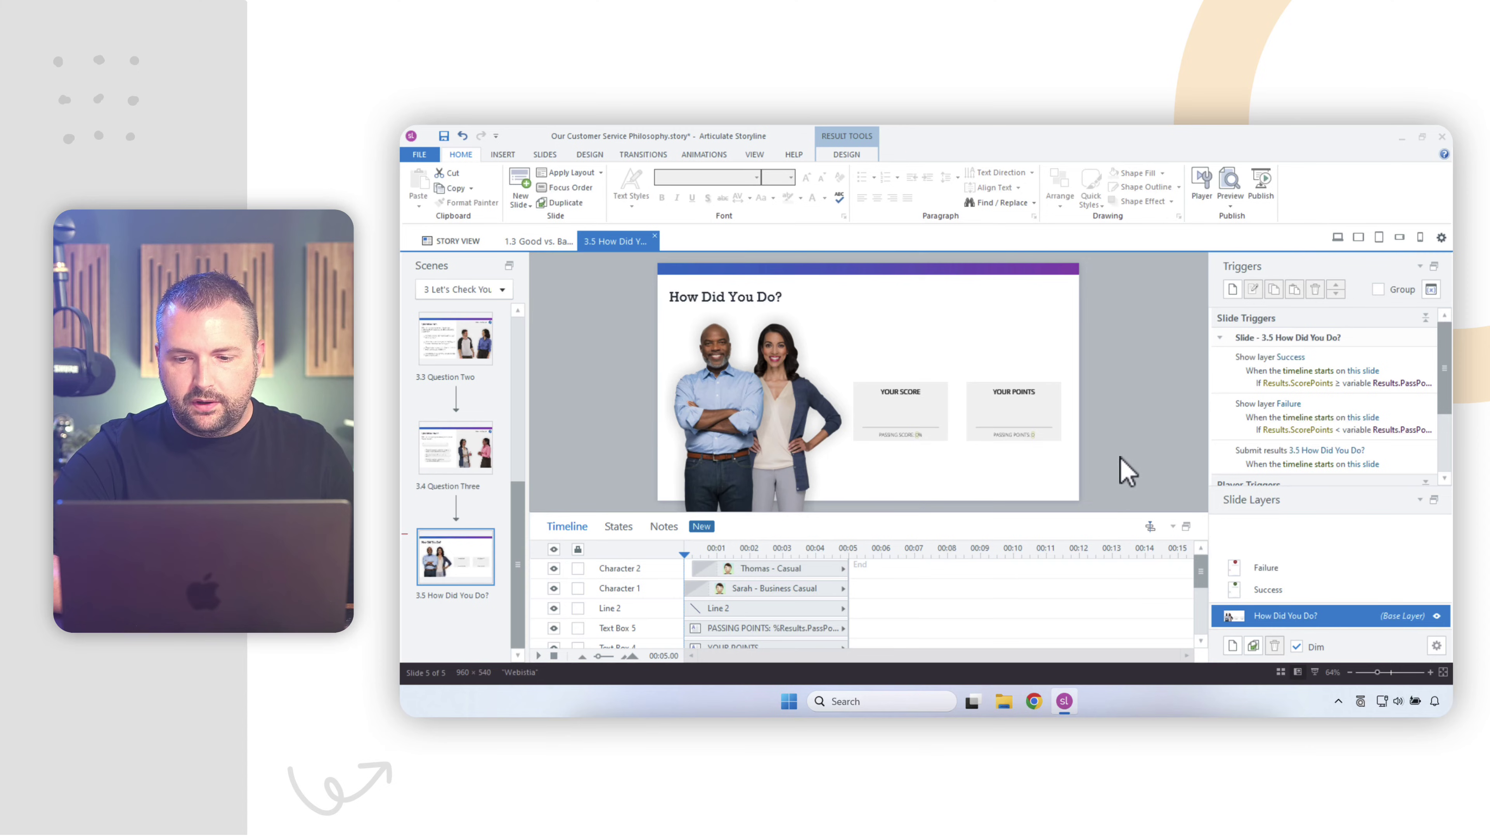
left_click_drag(1437, 392, 1444, 457)
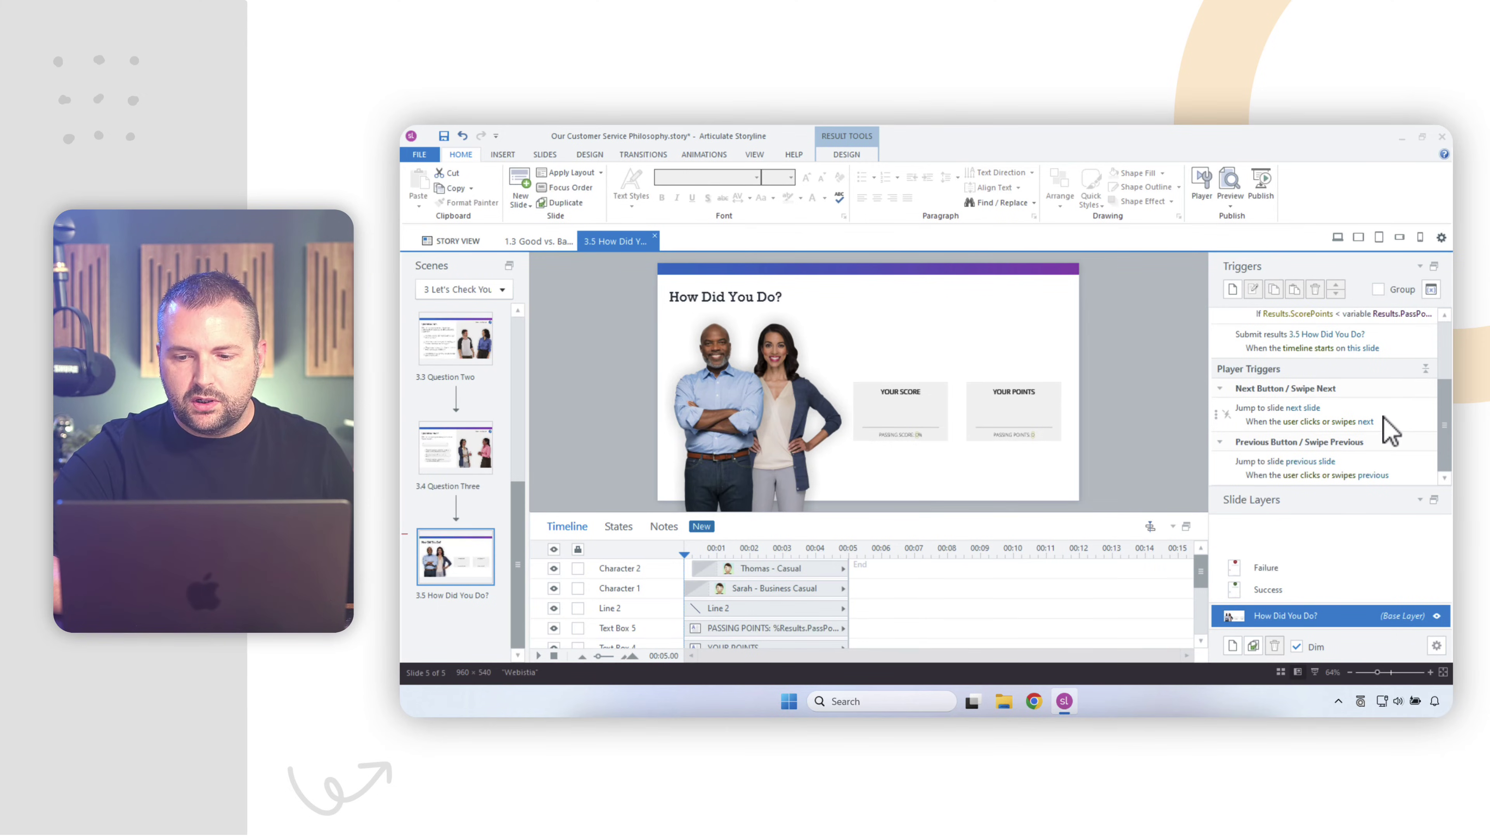
double_click(1396, 422)
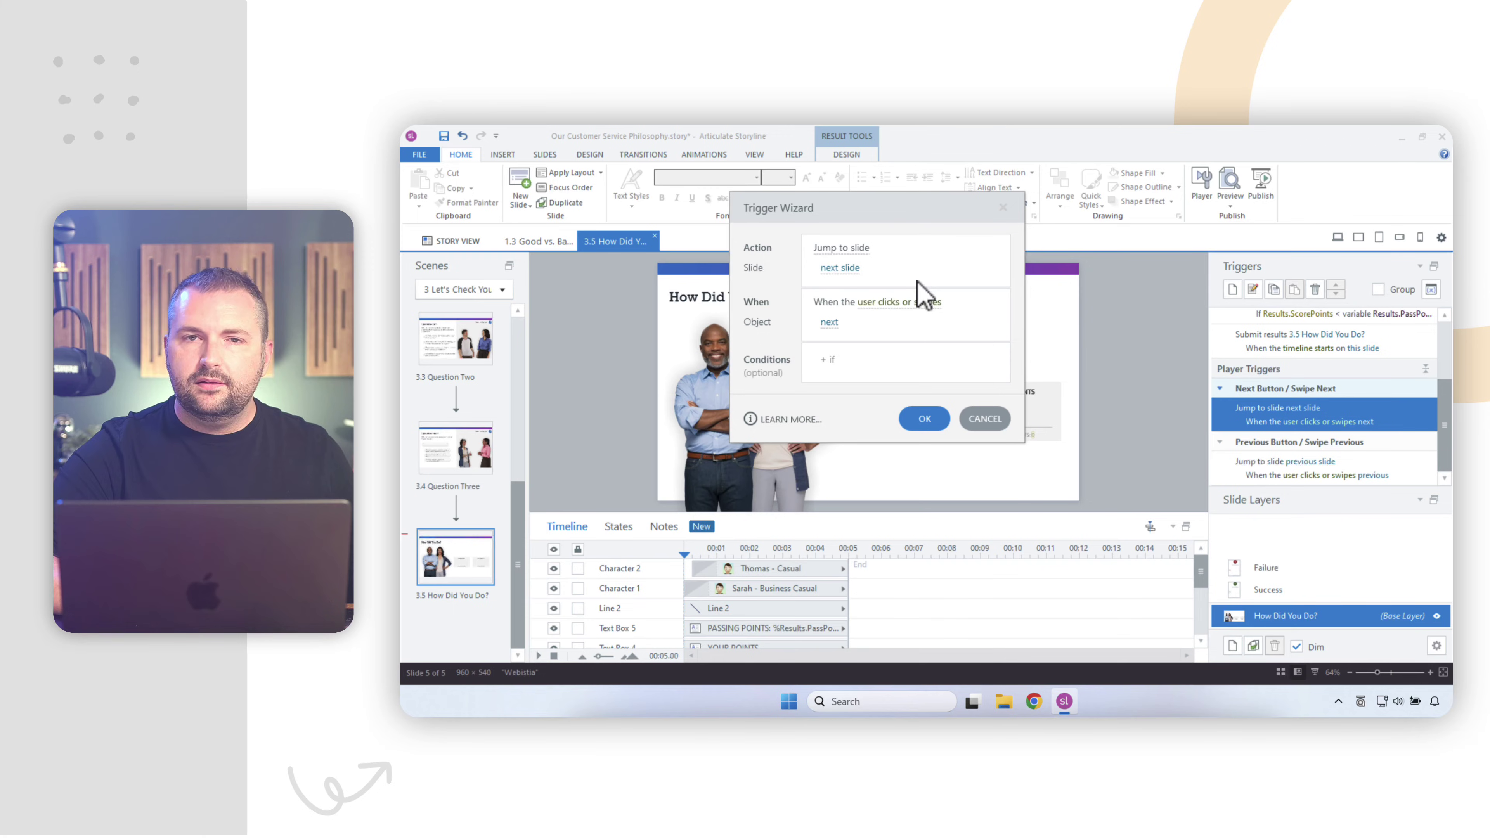
Set the Next trigger to Jump to scene 4 Course Summary & Conclusion and confirm
left_click(861, 248)
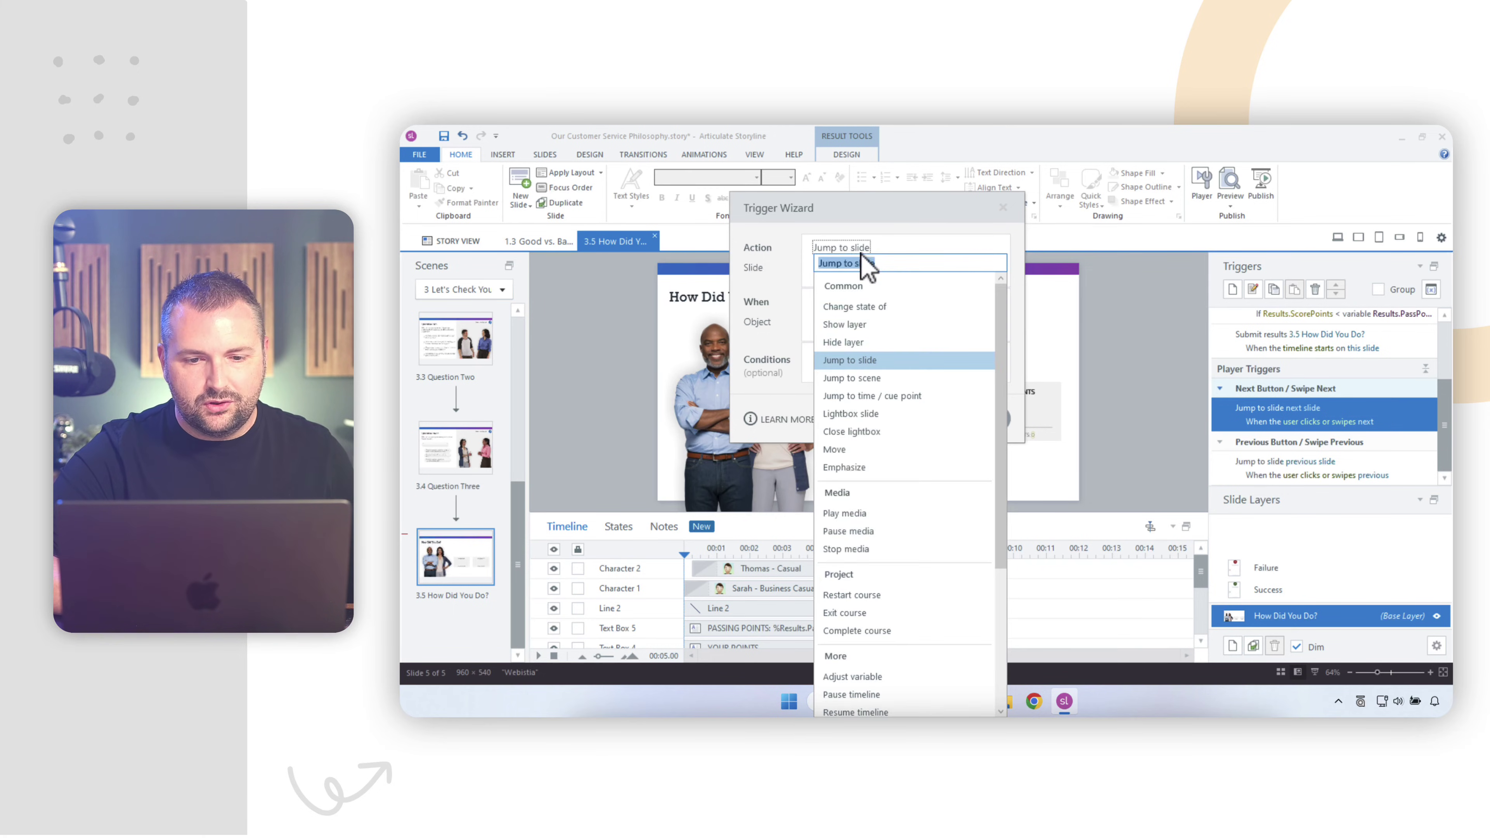
left_click(874, 378)
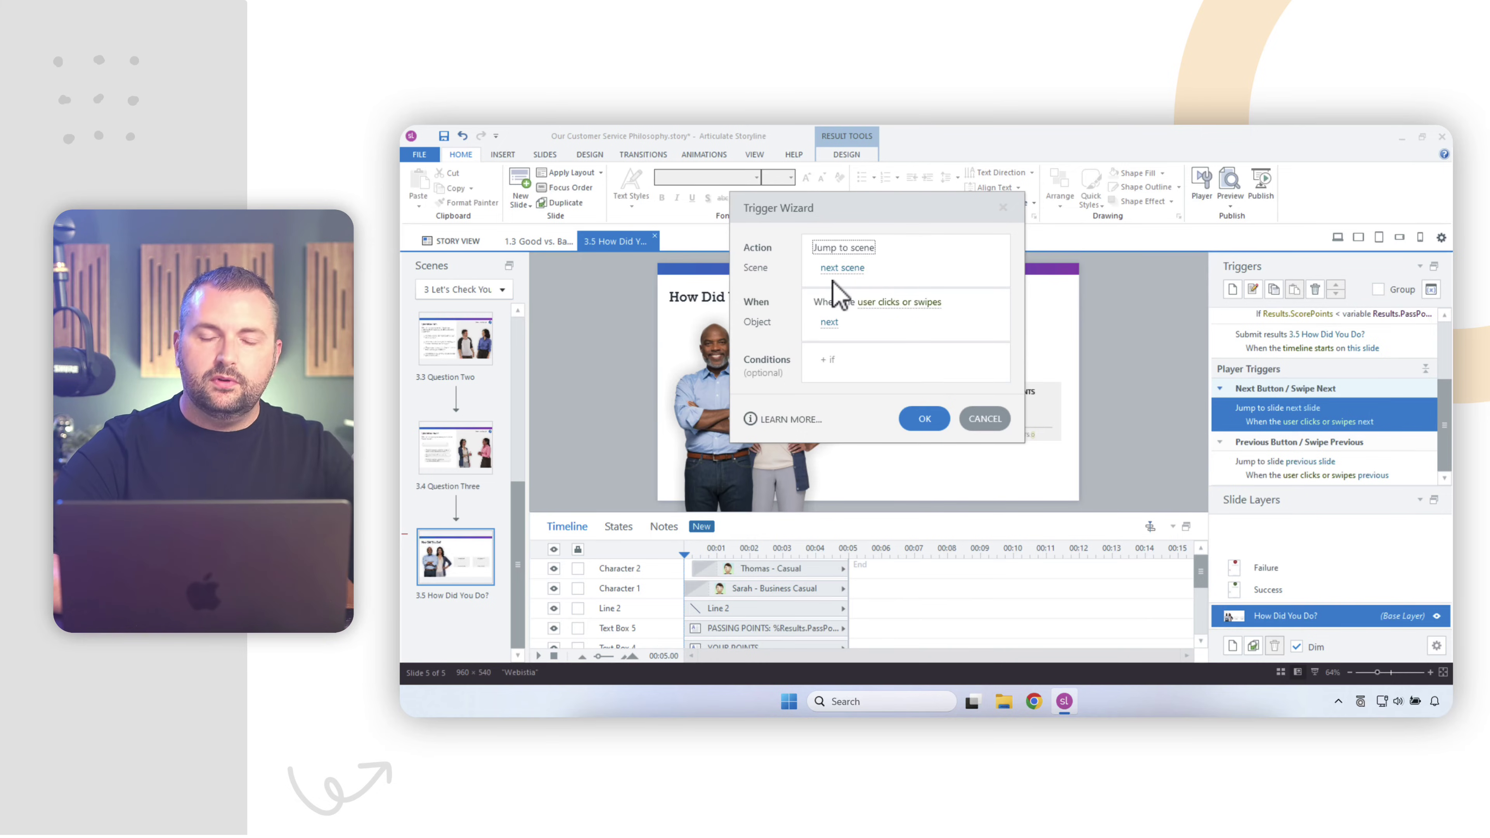
left_click(840, 267)
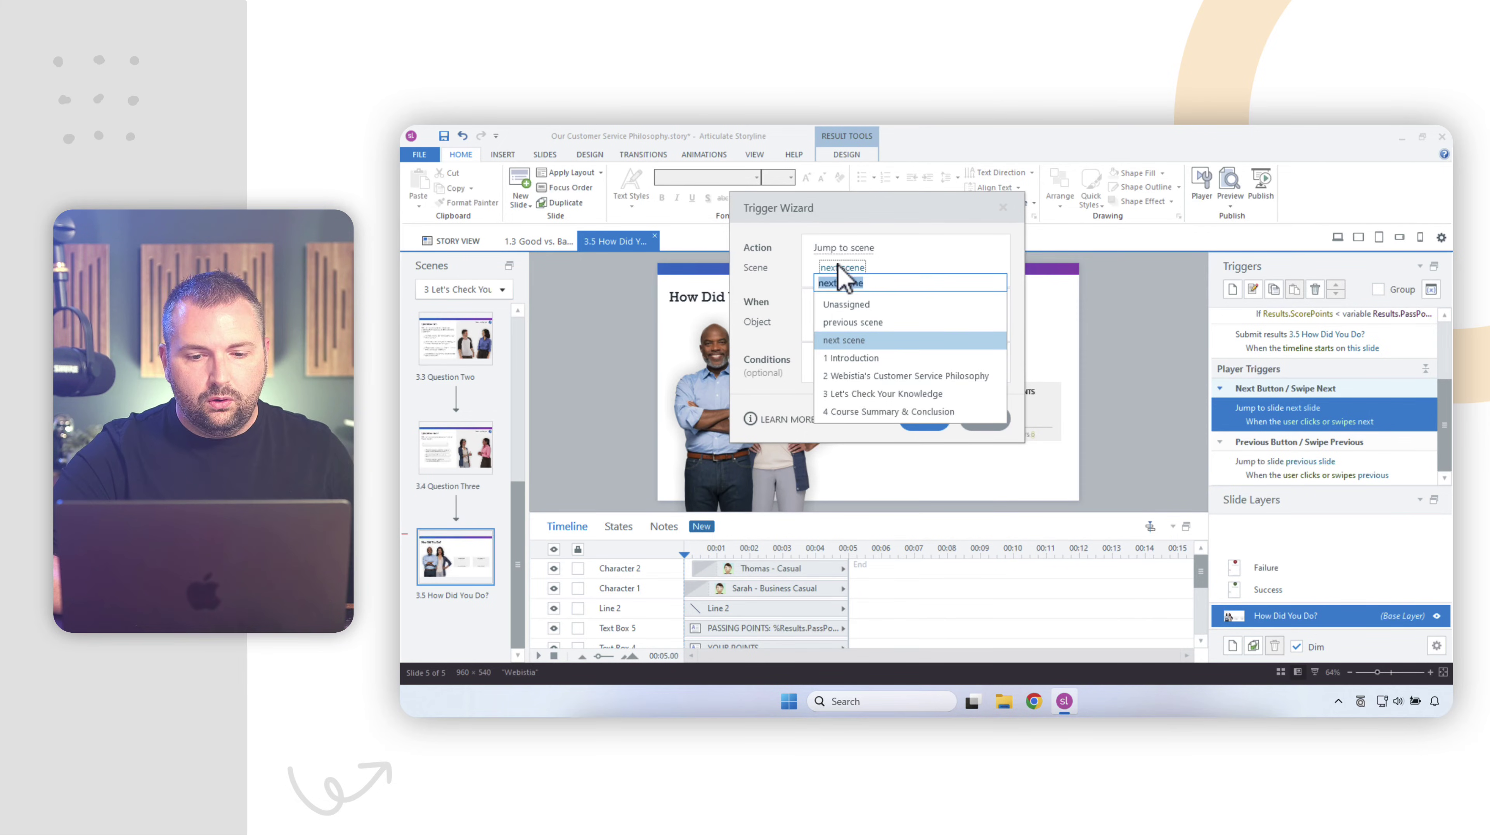
left_click(860, 413)
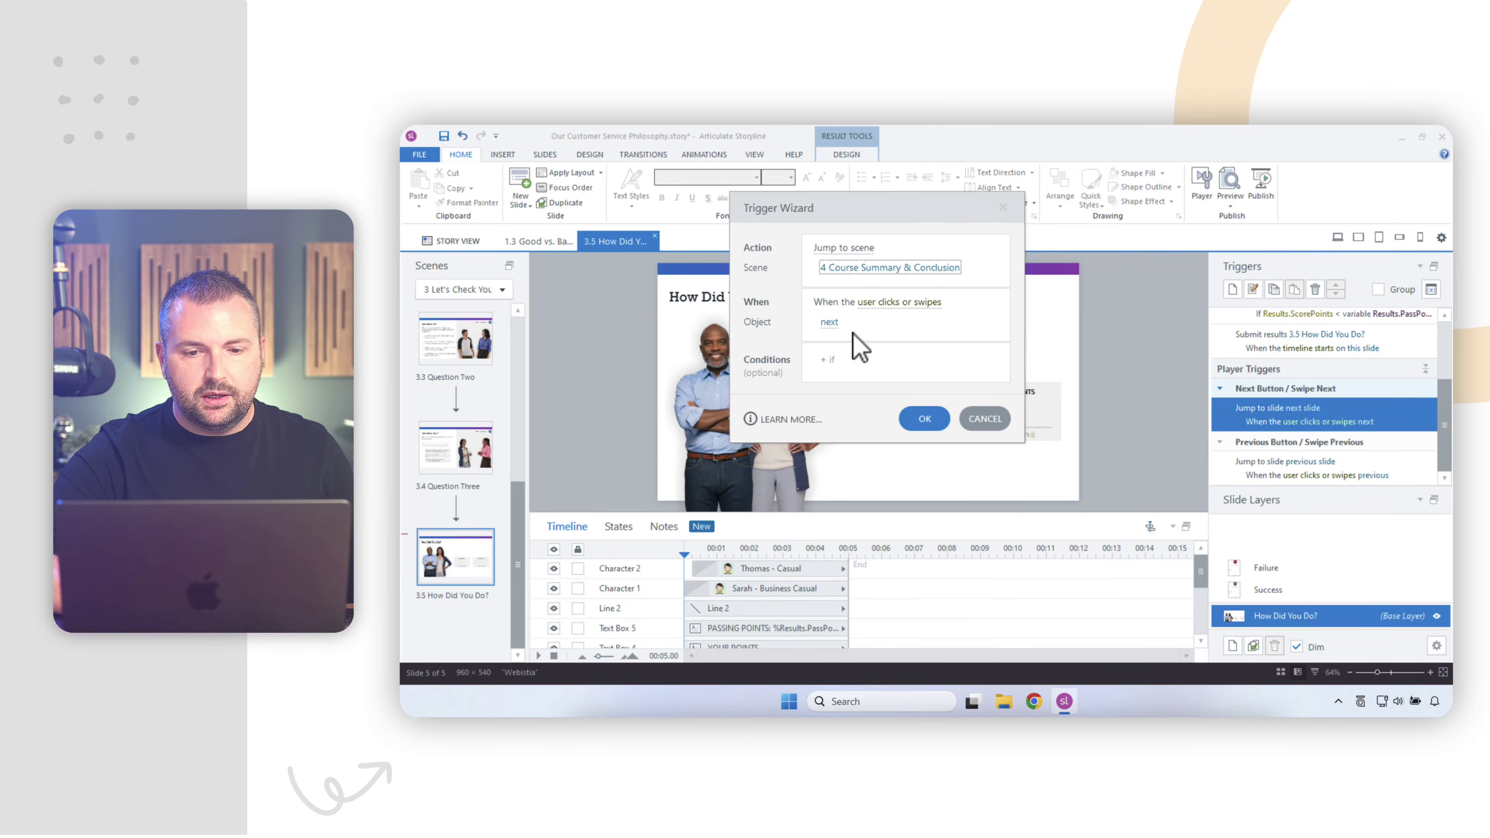
left_click(904, 267)
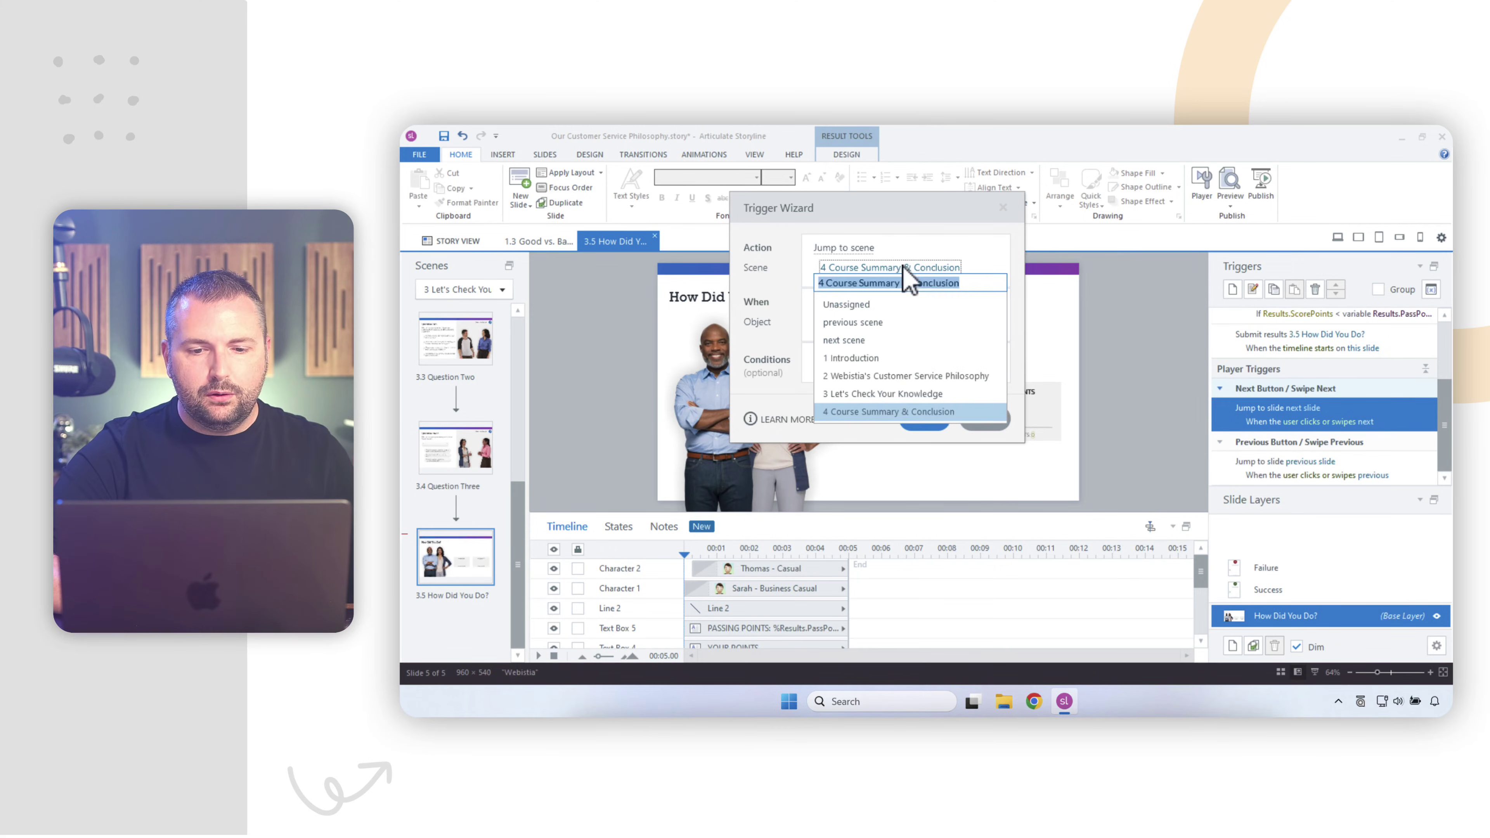
left_click(898, 343)
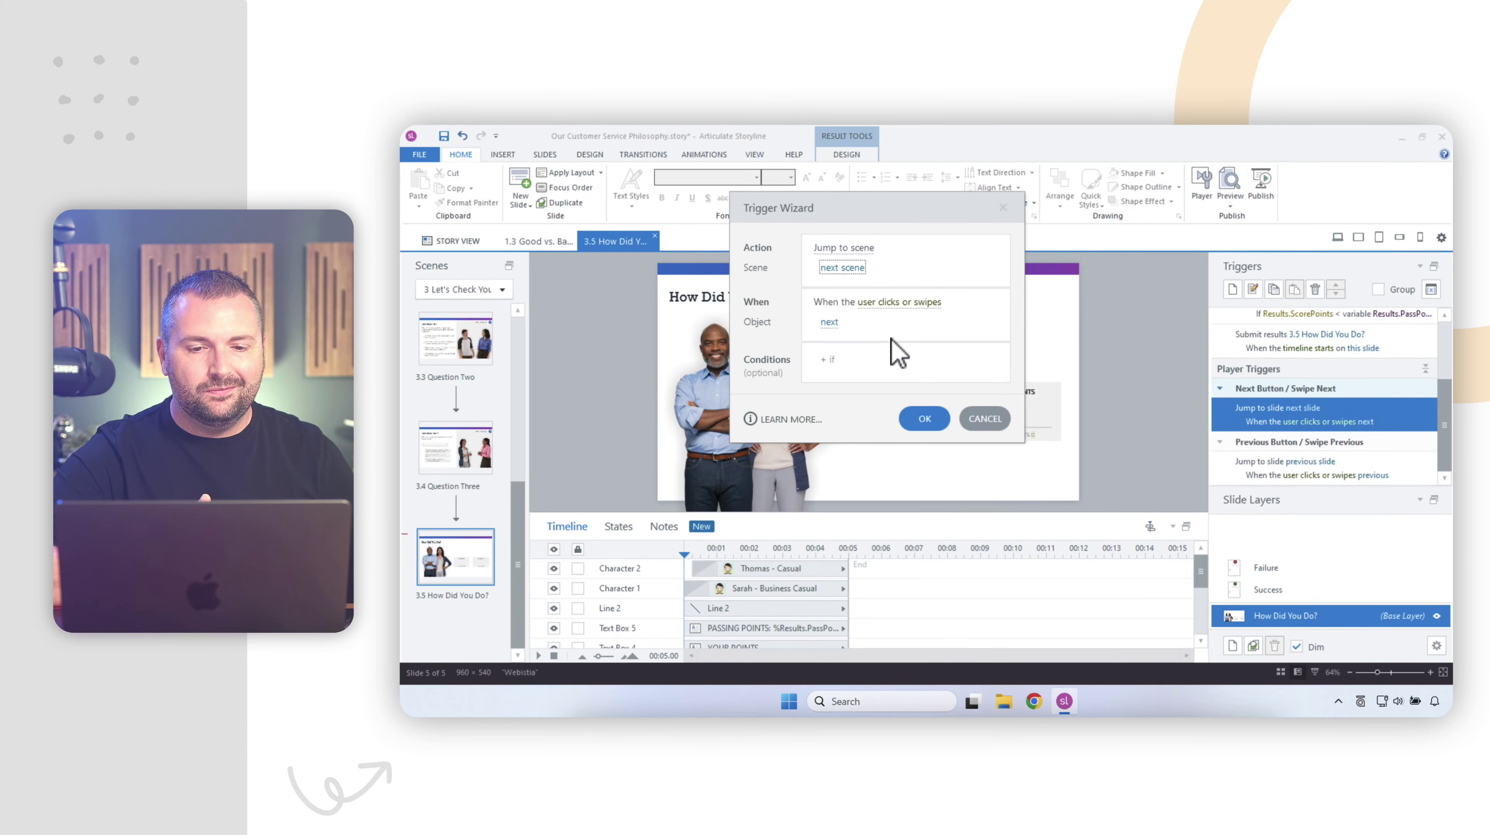
left_click(856, 270)
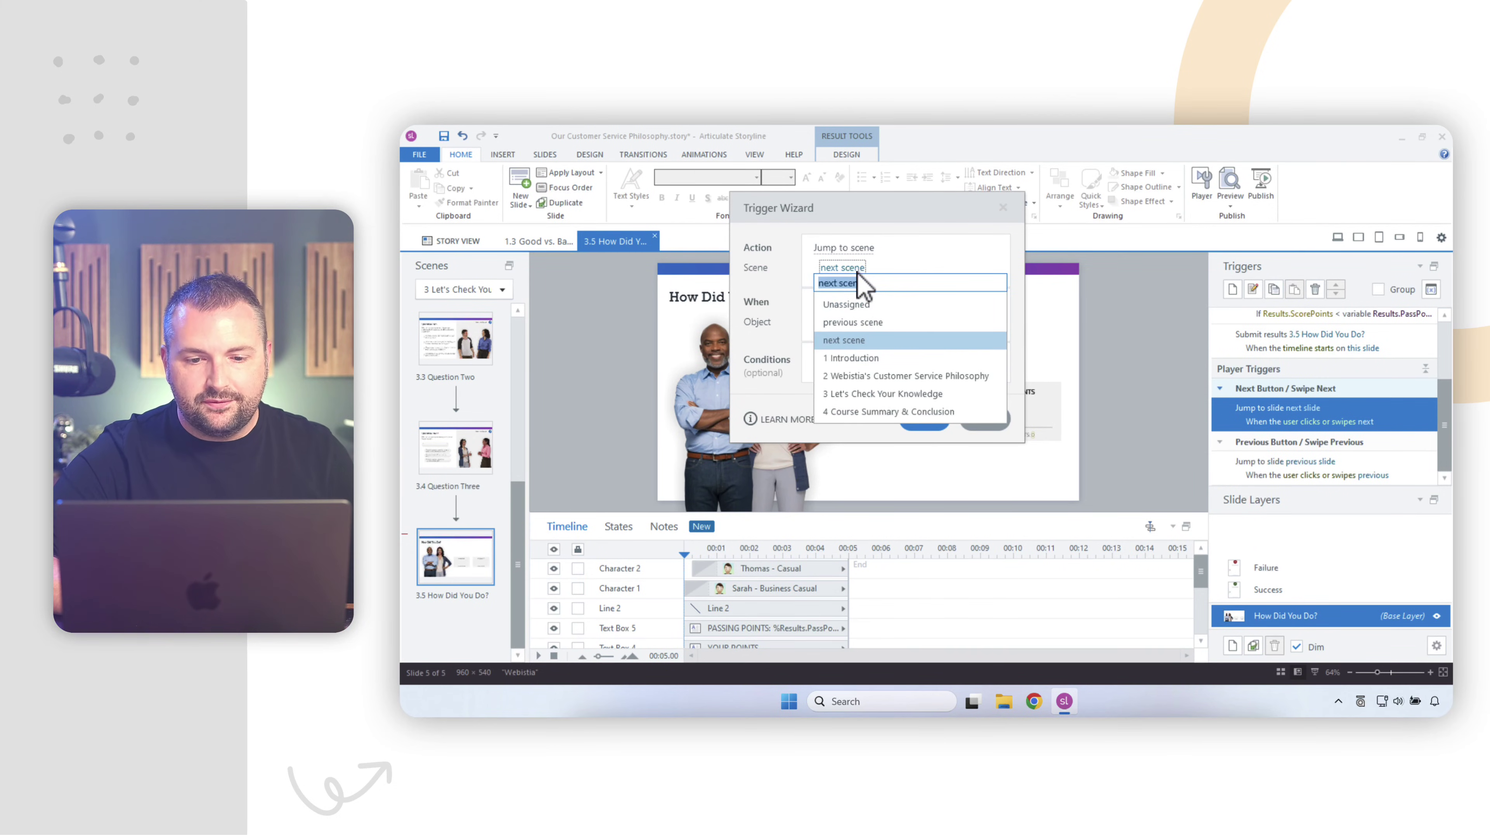
left_click(874, 413)
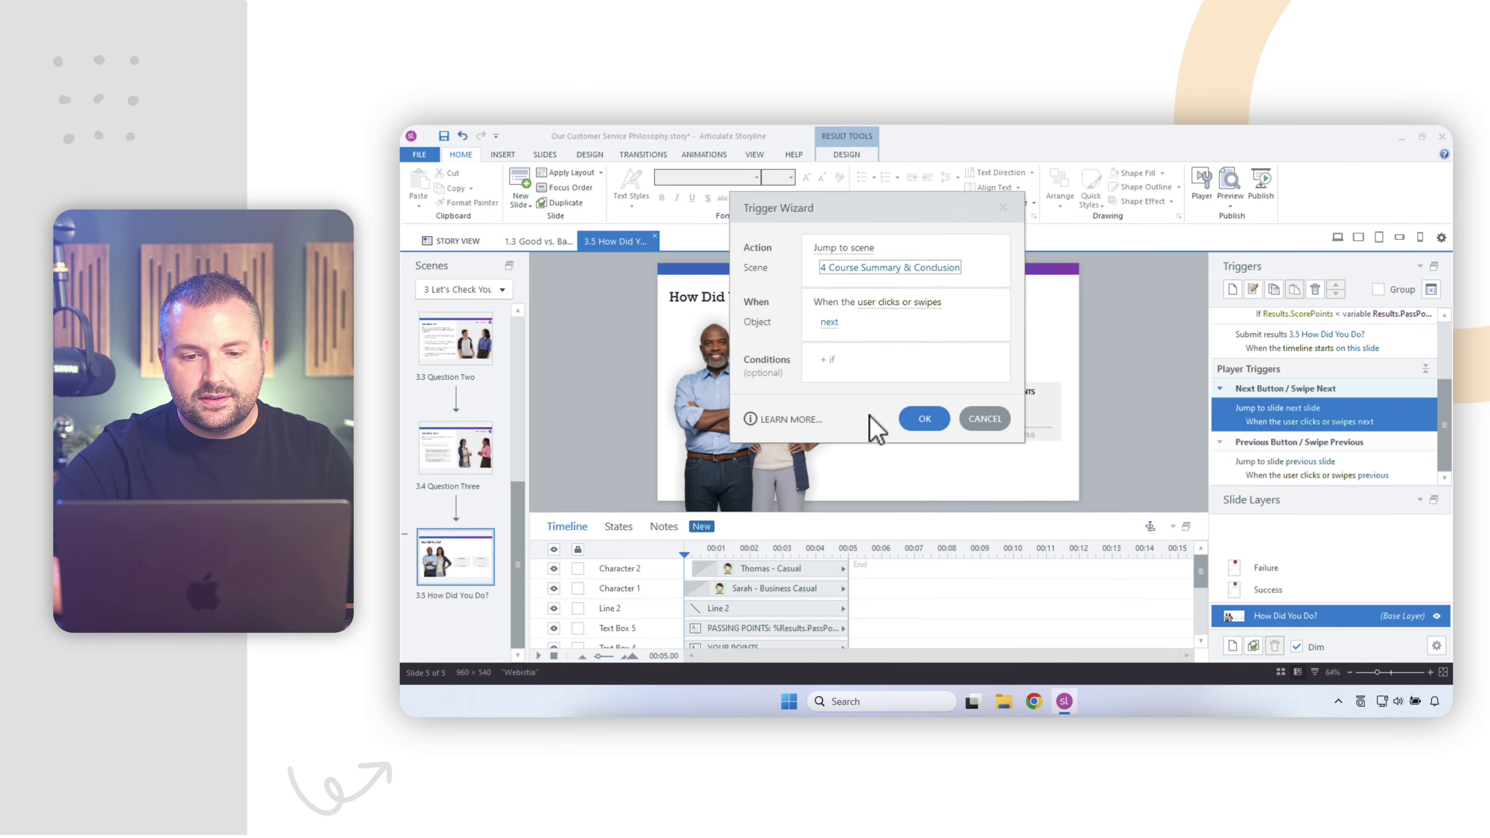
left_click(936, 421)
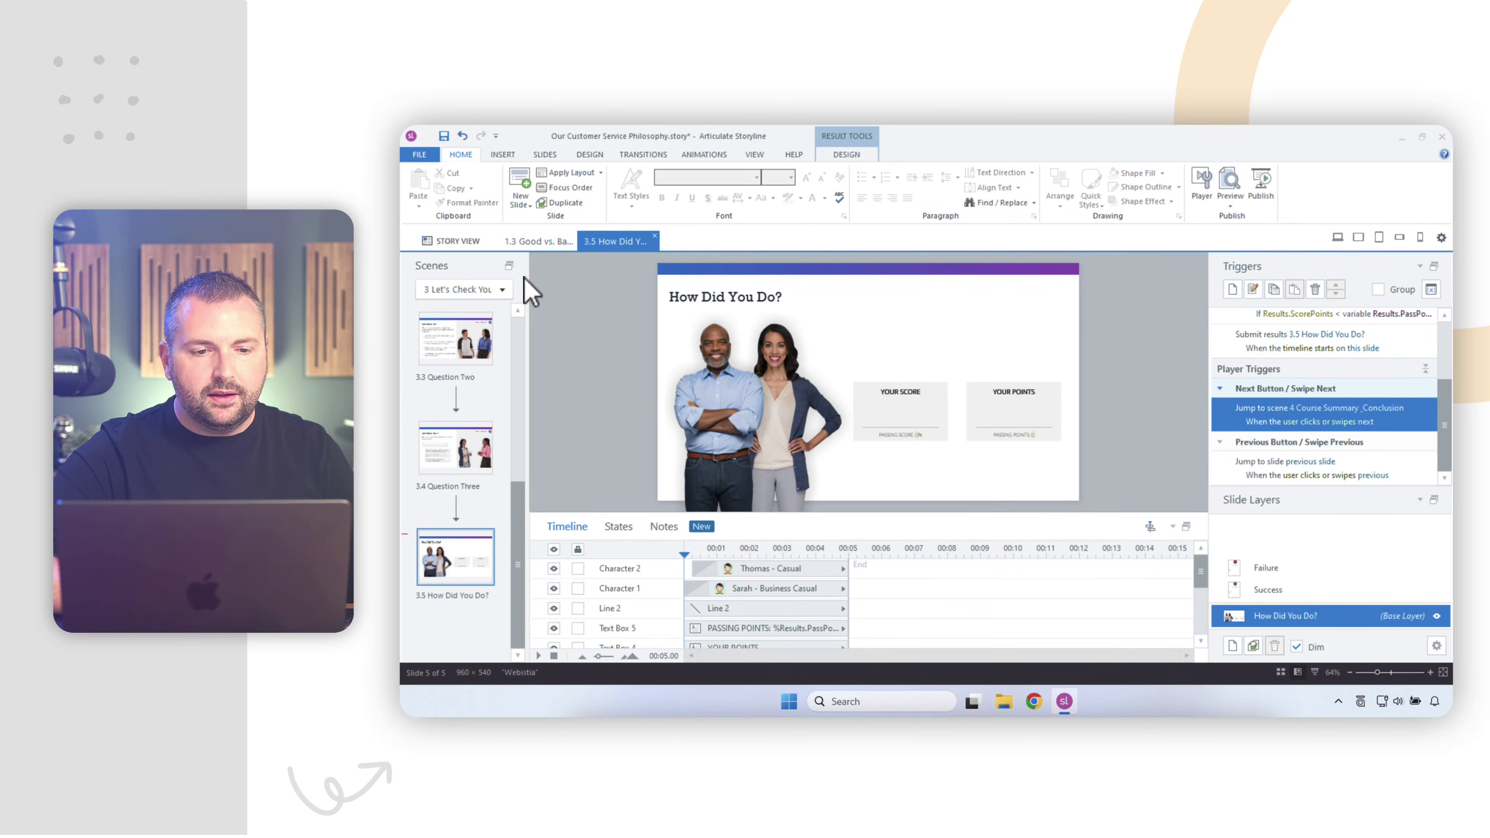
Return to Story View, deselect all slides, and scroll up to scene 2
left_click(460, 242)
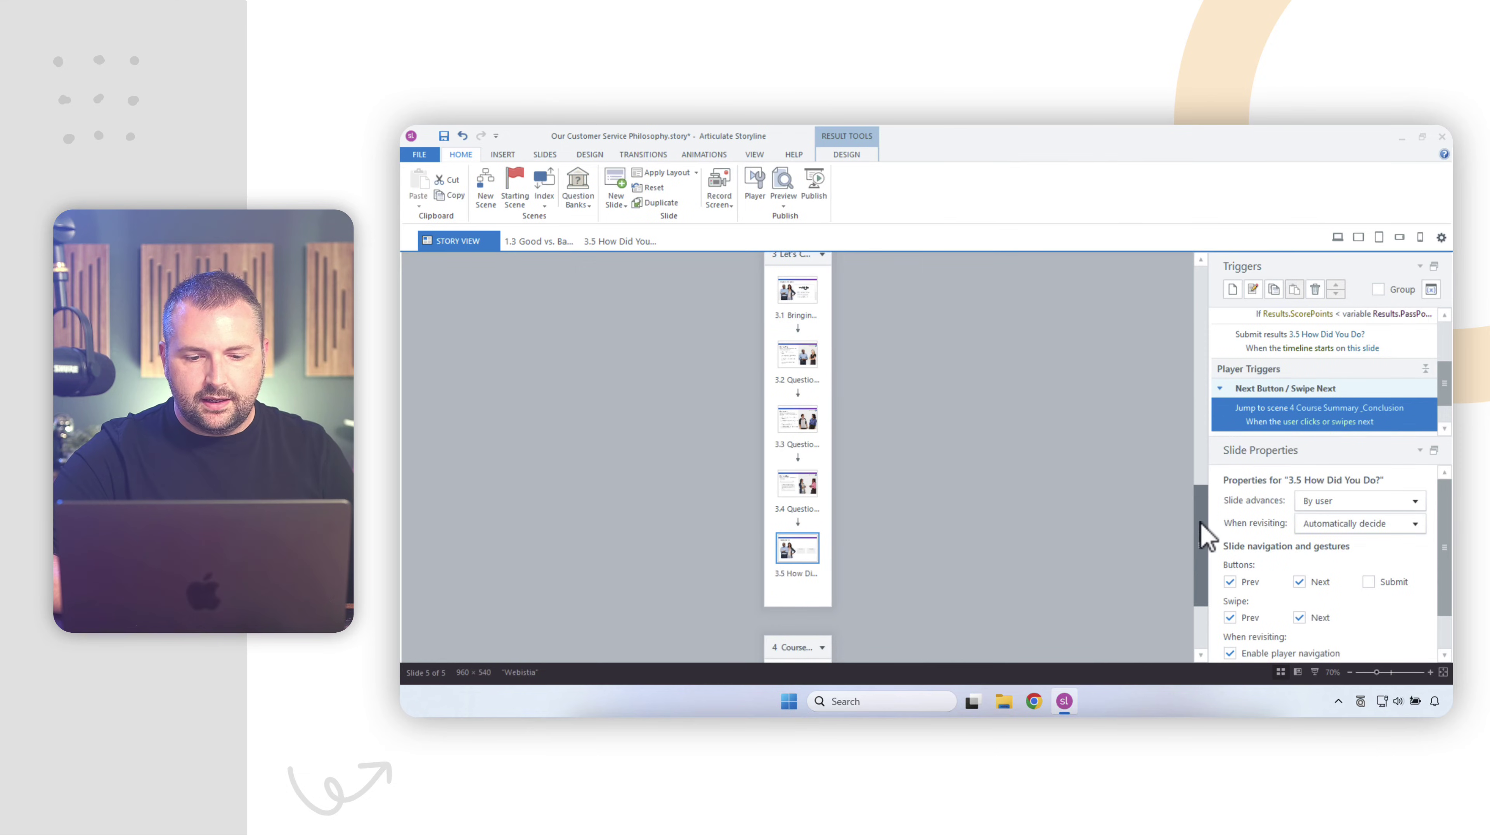
left_click_drag(1203, 525, 1203, 599)
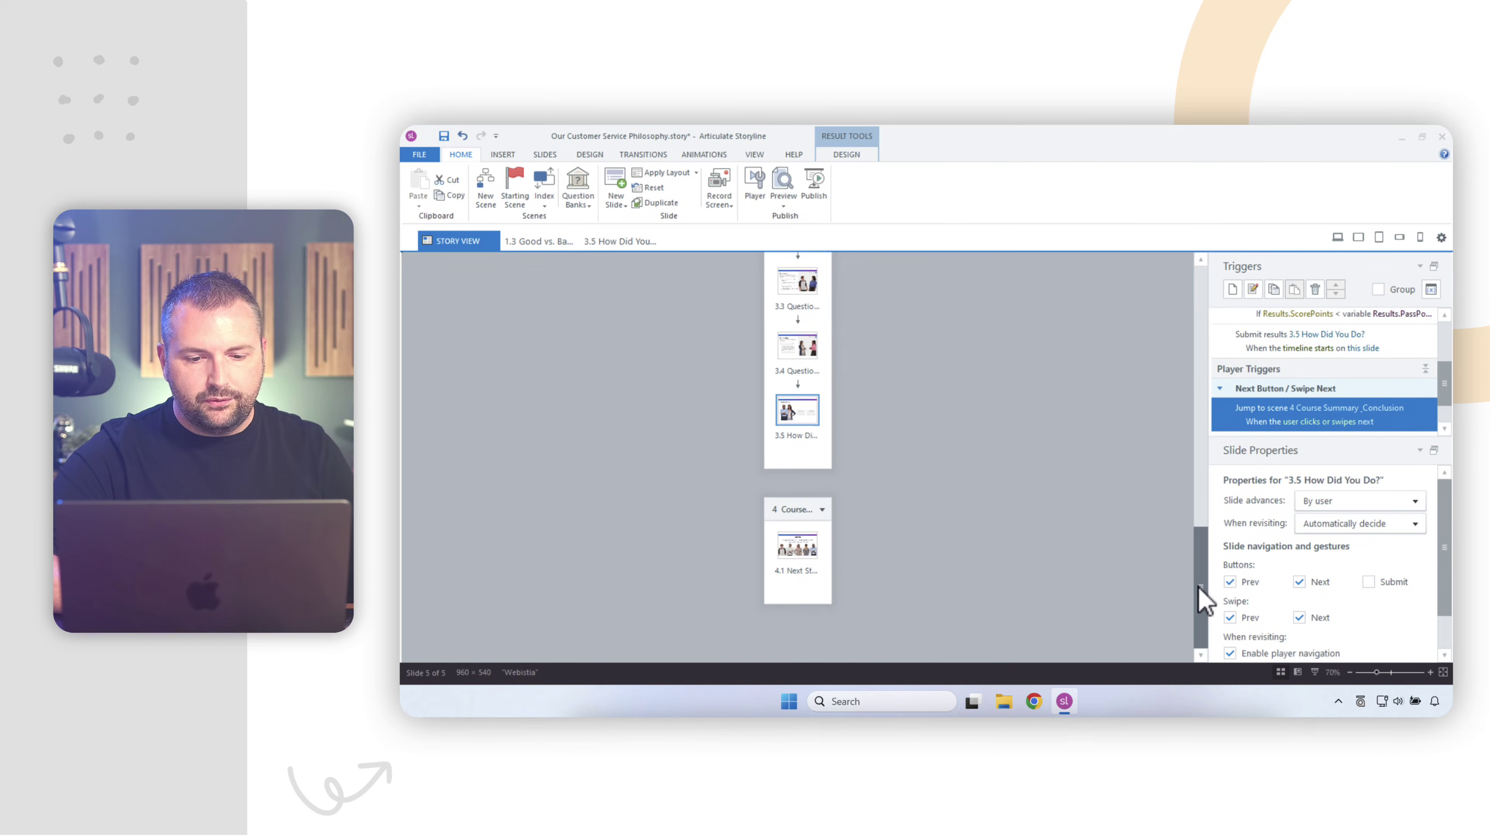
left_click(799, 460)
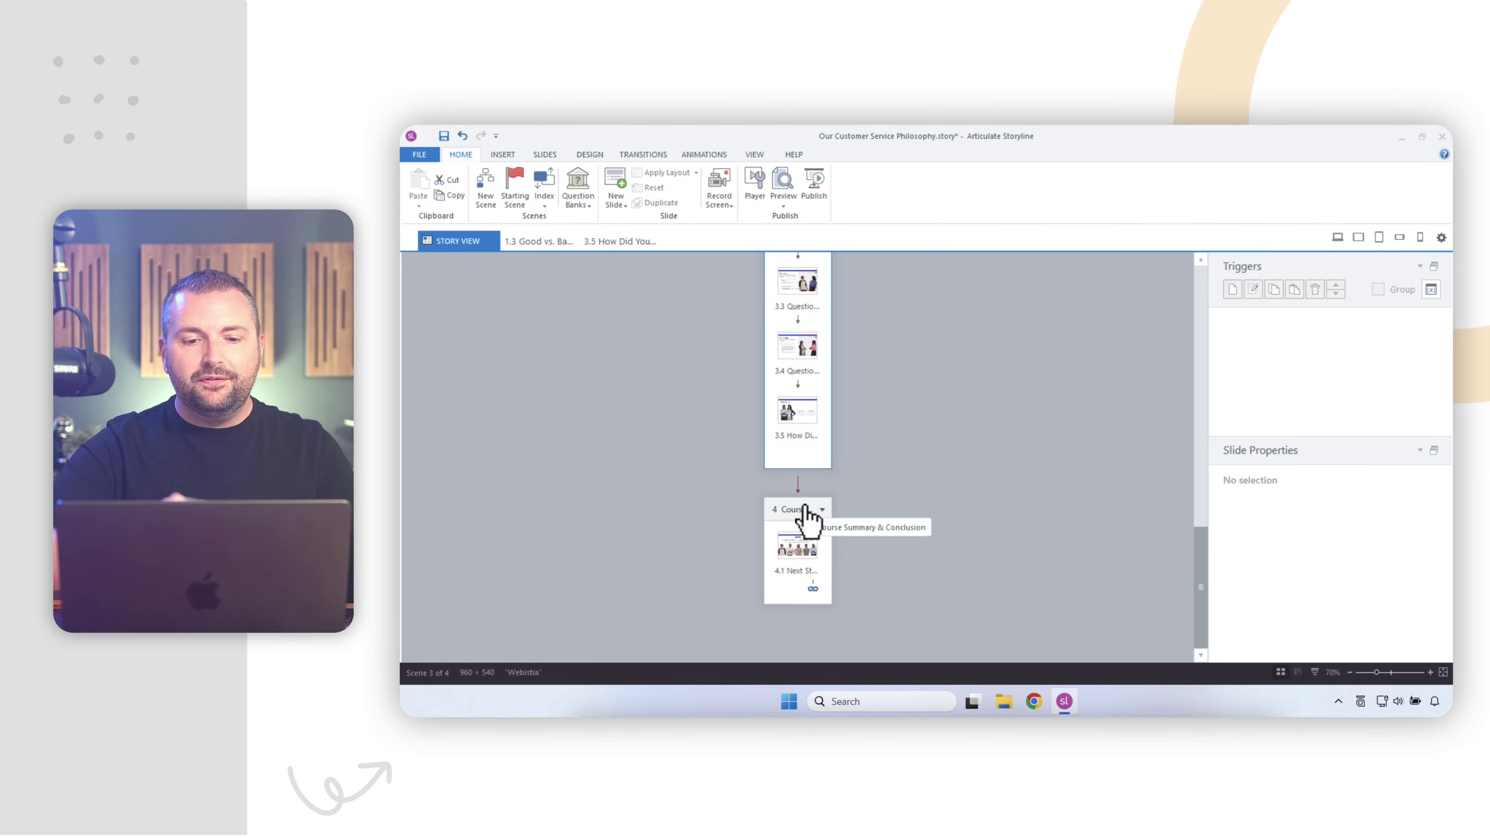
left_click_drag(1203, 593, 1187, 406)
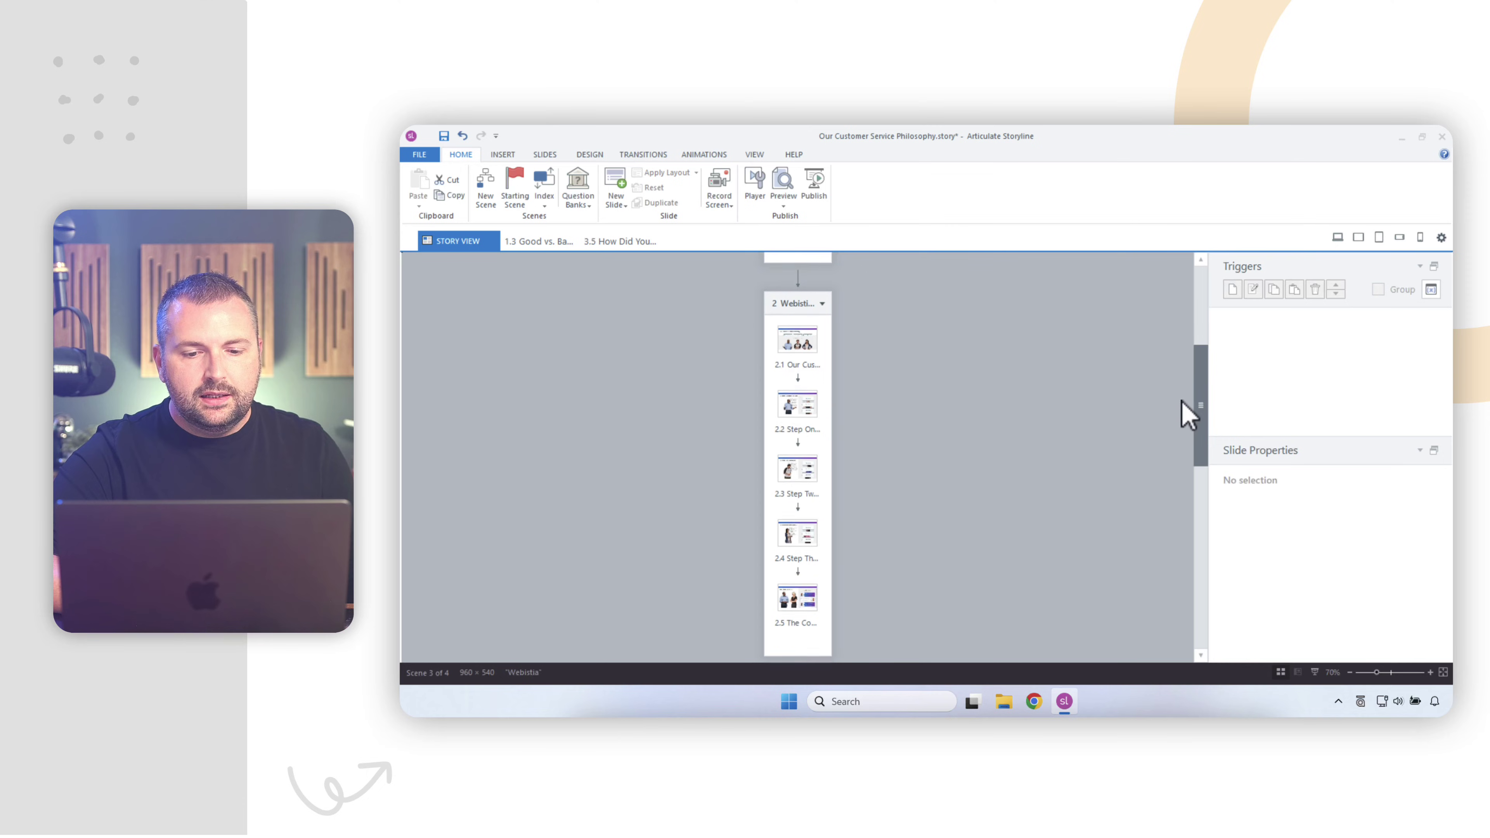
Move slide 2.2 Step One below Step Three, then check slide 2.5's triggers
left_click(797, 410)
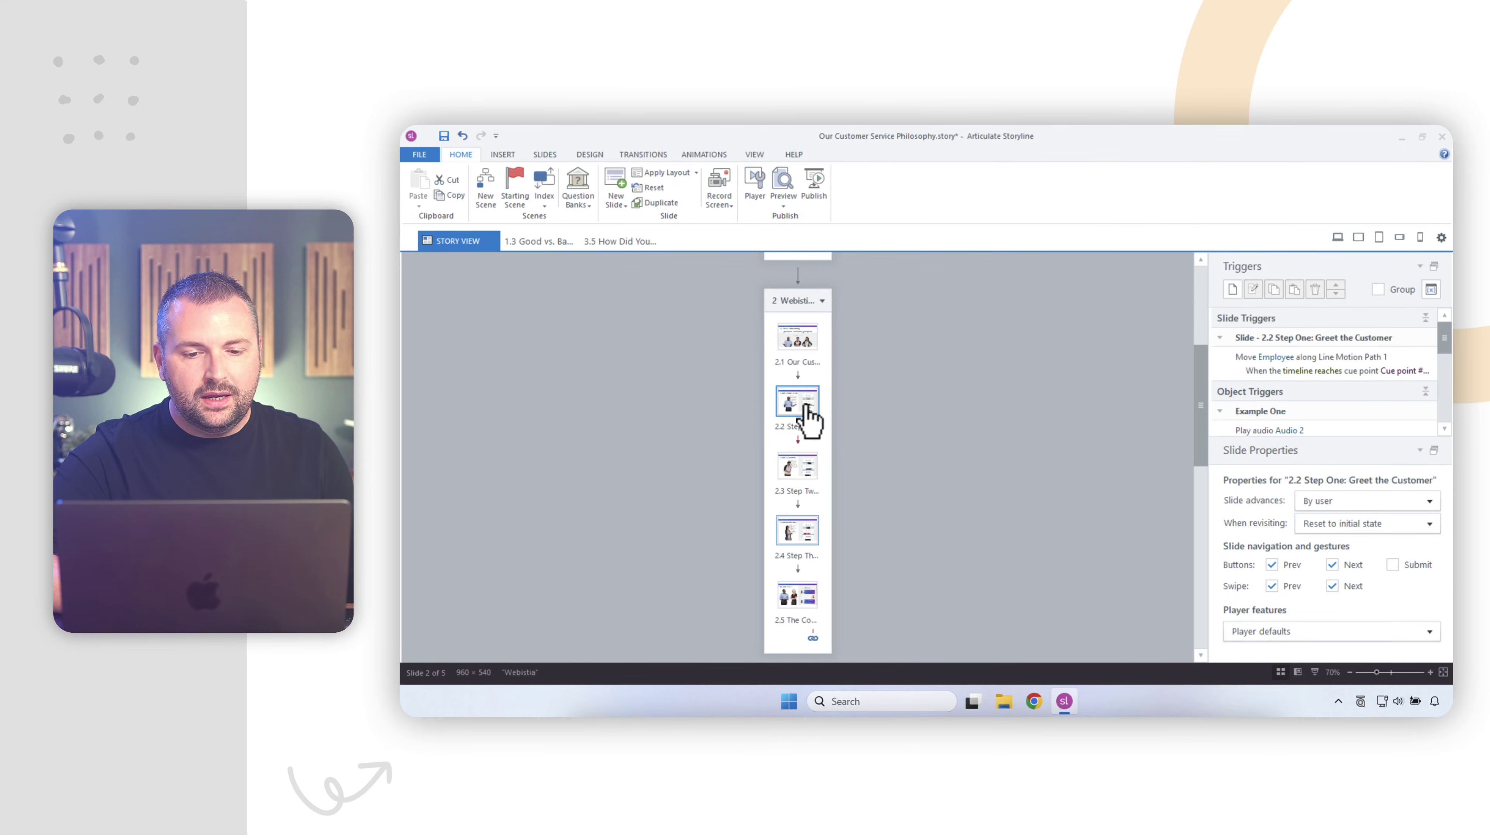
mouse_move(809, 408)
left_mouse_down()
mouse_move(868, 458)
mouse_move(880, 528)
mouse_move(833, 565)
mouse_move(829, 507)
mouse_move(833, 567)
left_mouse_up()
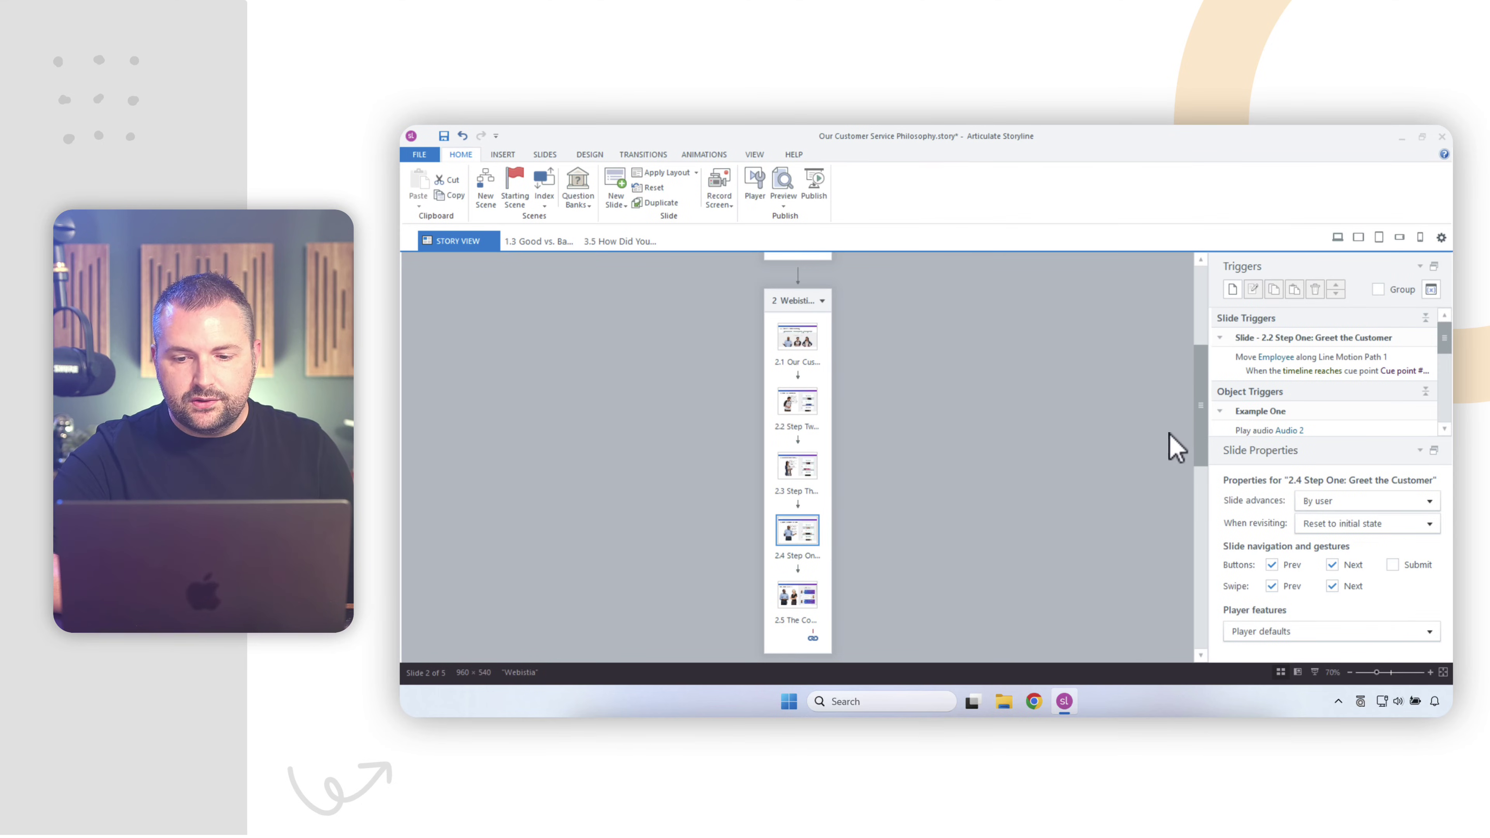
left_click_drag(1206, 443, 1204, 516)
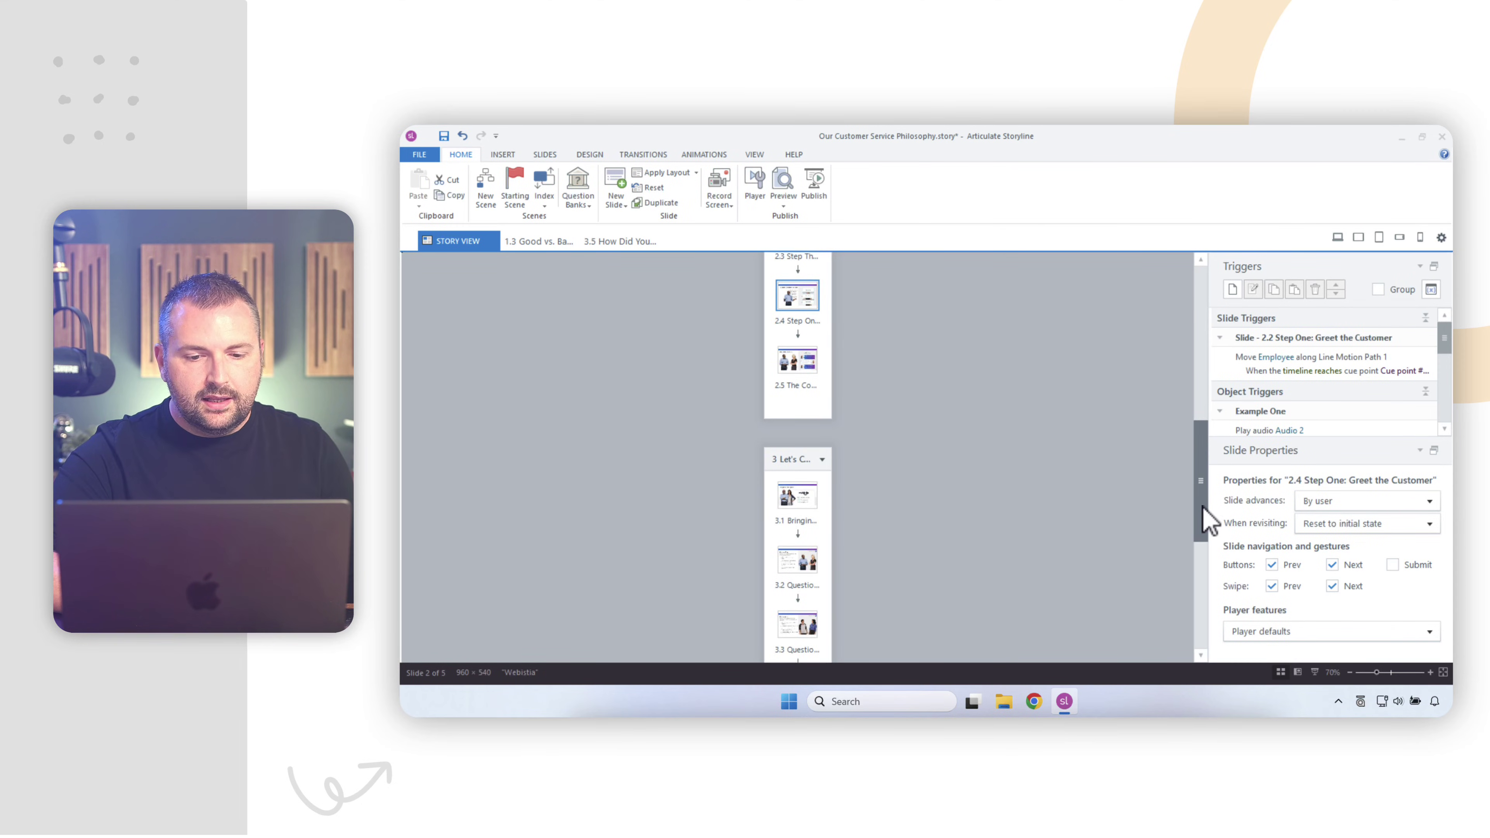
left_click(795, 356)
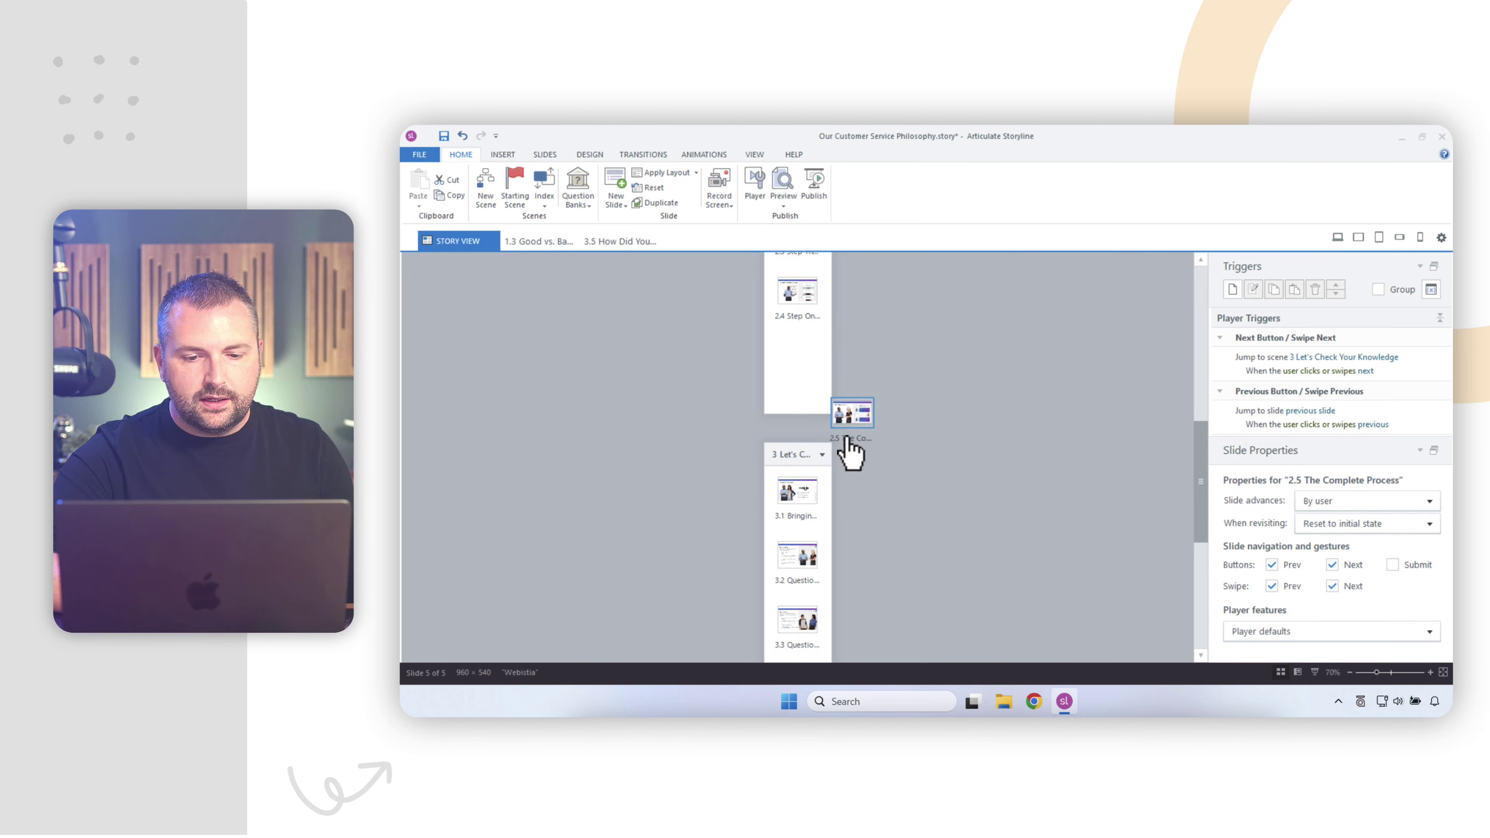
scroll(845, 469, "up", 2)
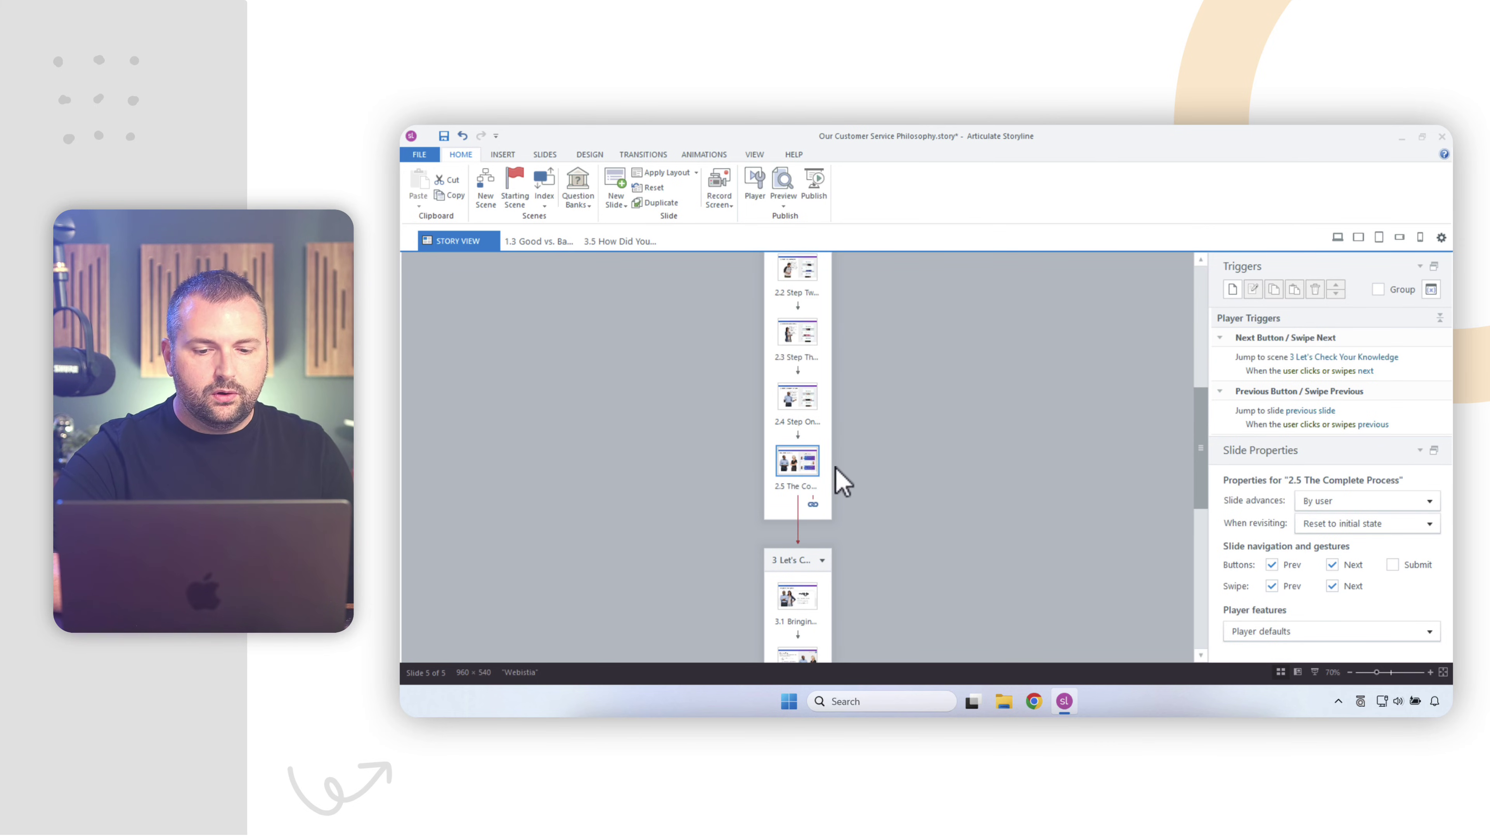